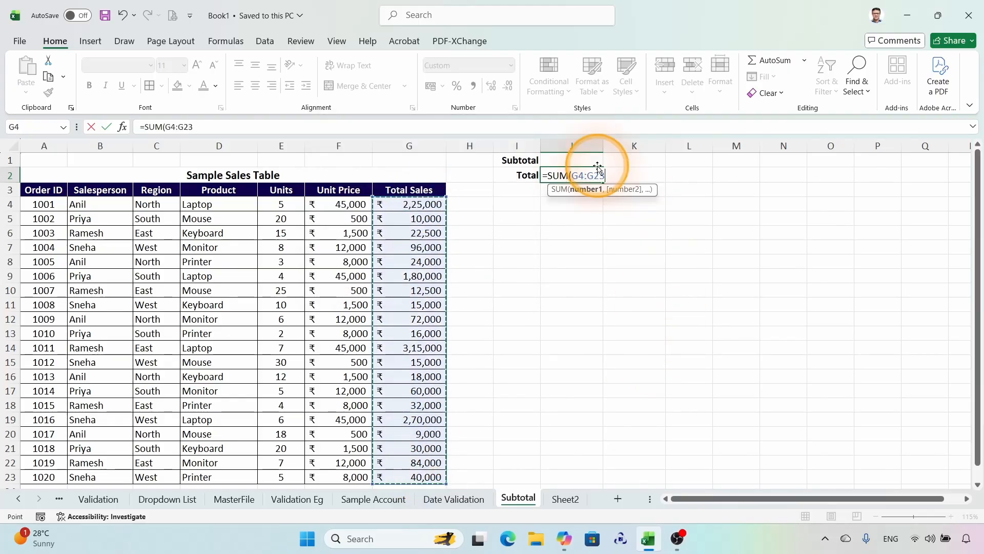
Step: Finish the SUM of G4:G23 in J2, and enter =SUBTOTAL(9,G4:G23) in J1
{"action": "key", "text": "Return"}
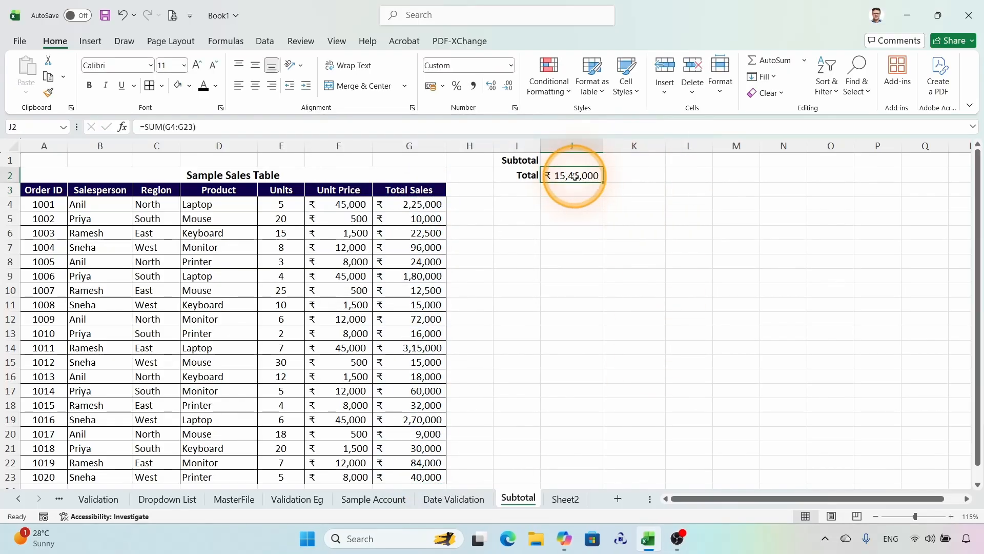
{"action": "type", "text": "="}
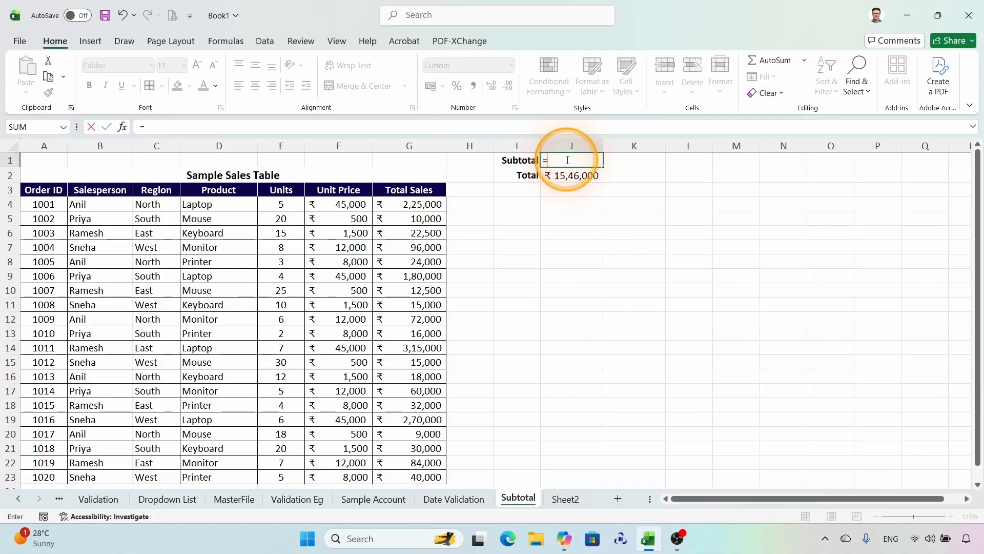
{"action": "type", "text": "sub"}
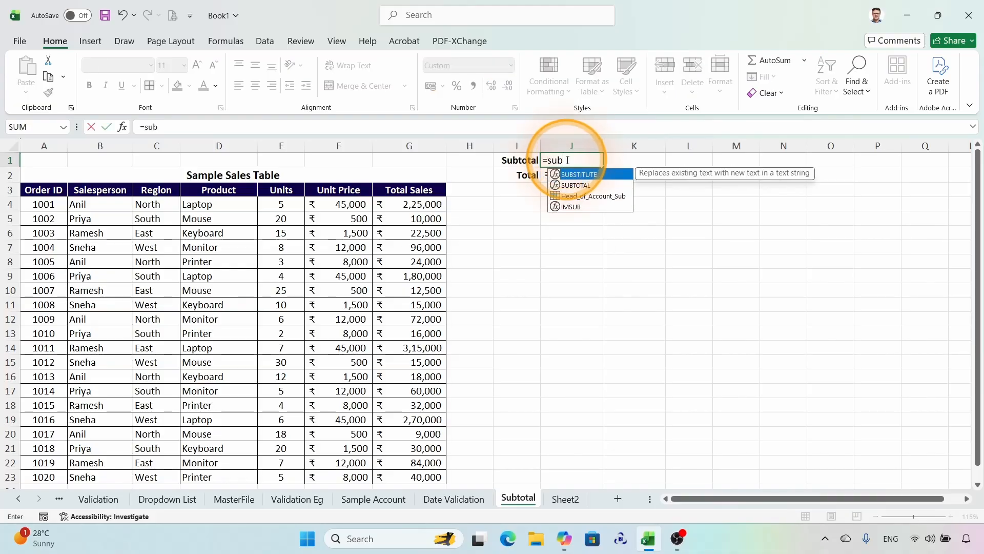
{"action": "key", "text": "super+plus"}
{"action": "type", "text": "t"}
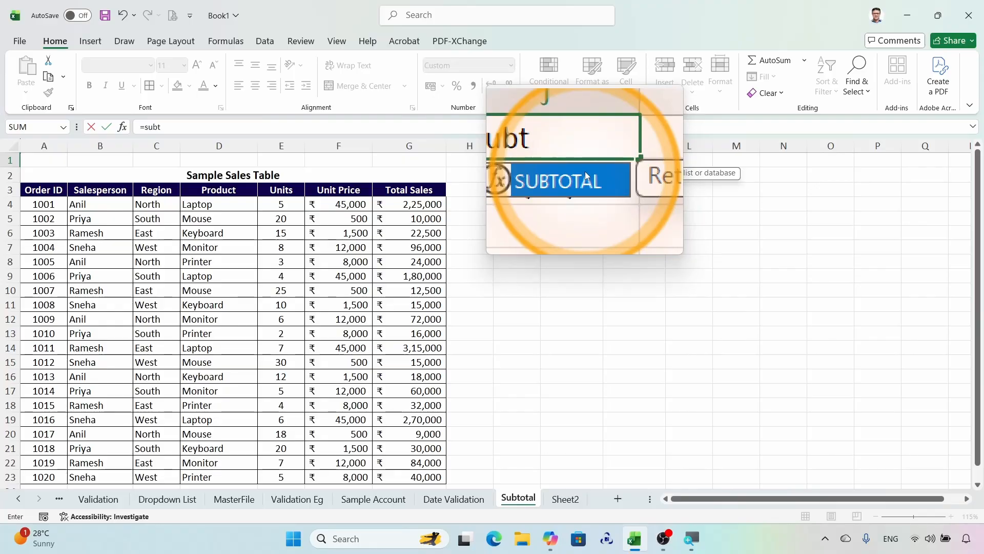
{"action": "double_click", "coordinate": [587, 180]}
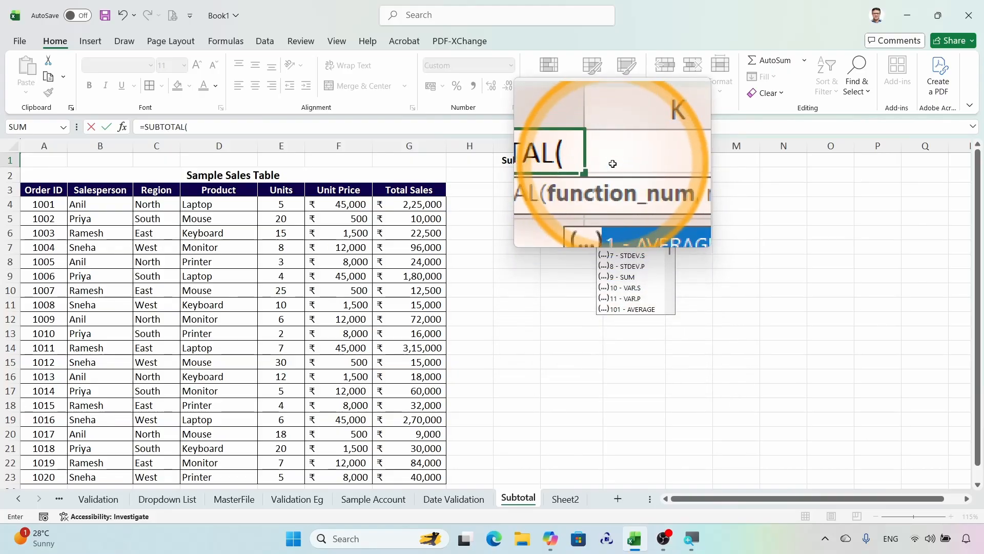
{"action": "type", "text": ","}
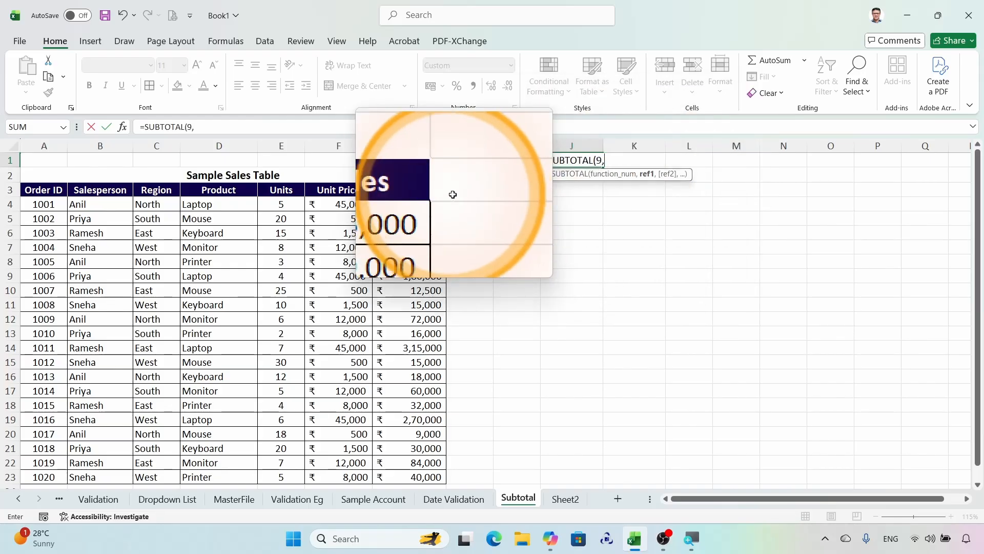
{"action": "left_click_drag", "start_coordinate": [409, 203], "coordinate": [417, 475]}
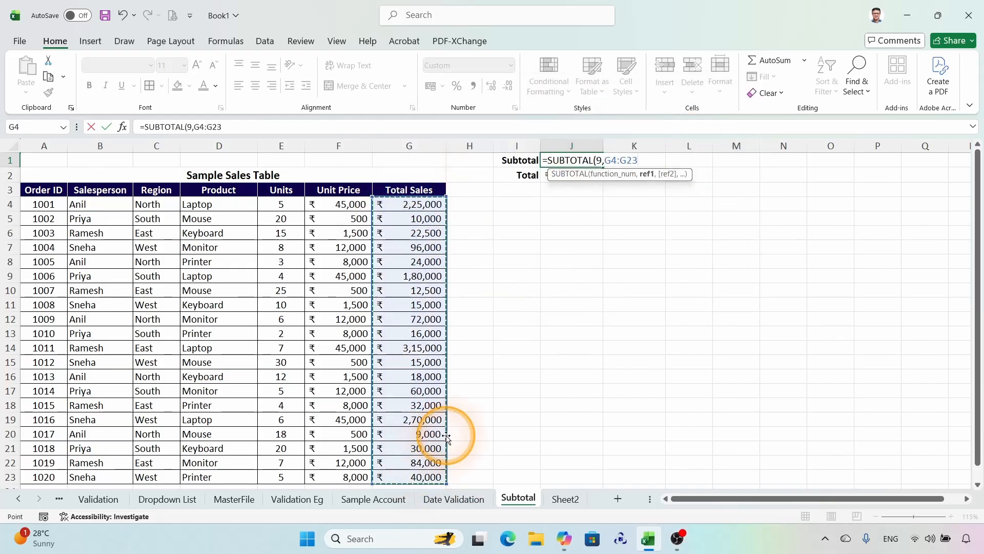
{"action": "key", "text": "Return"}
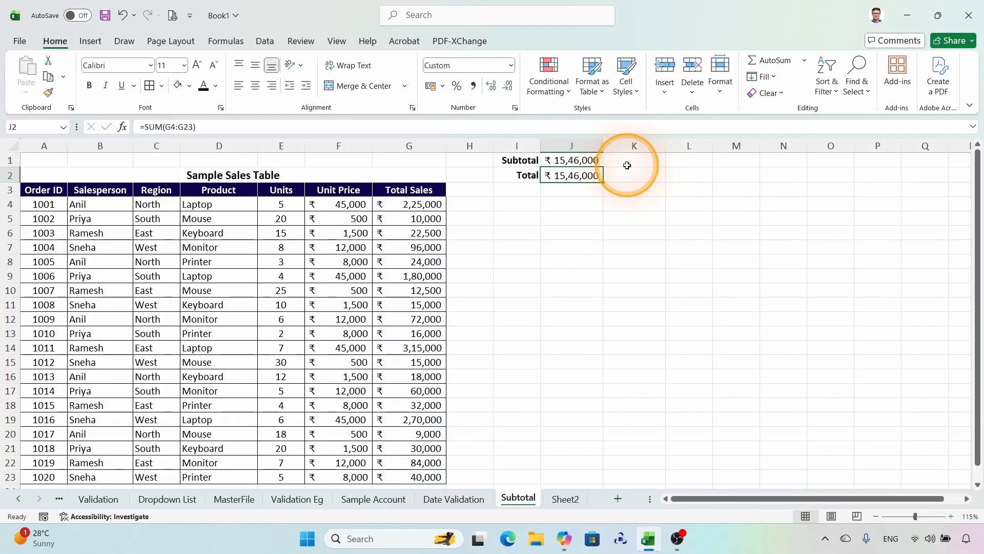
{"action": "left_click", "coordinate": [577, 159]}
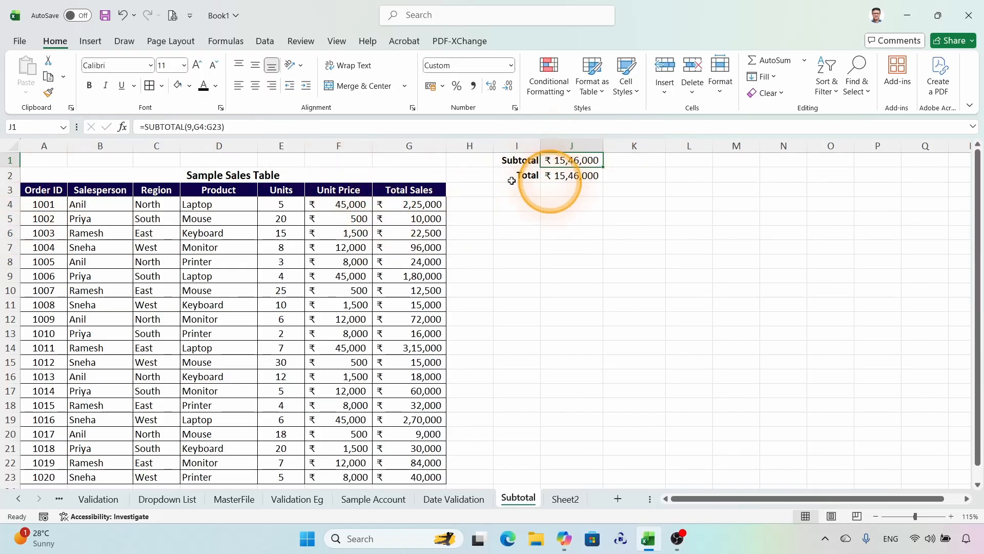
Step: Filter the sales table by the salesperson value in cell B4
{"action": "left_click", "coordinate": [86, 205]}
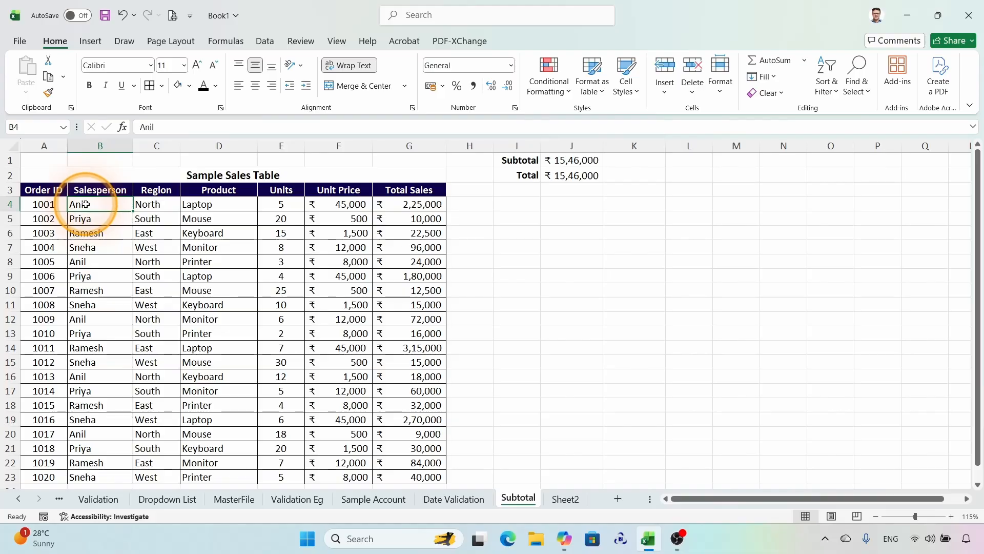
{"action": "right_click", "coordinate": [88, 206]}
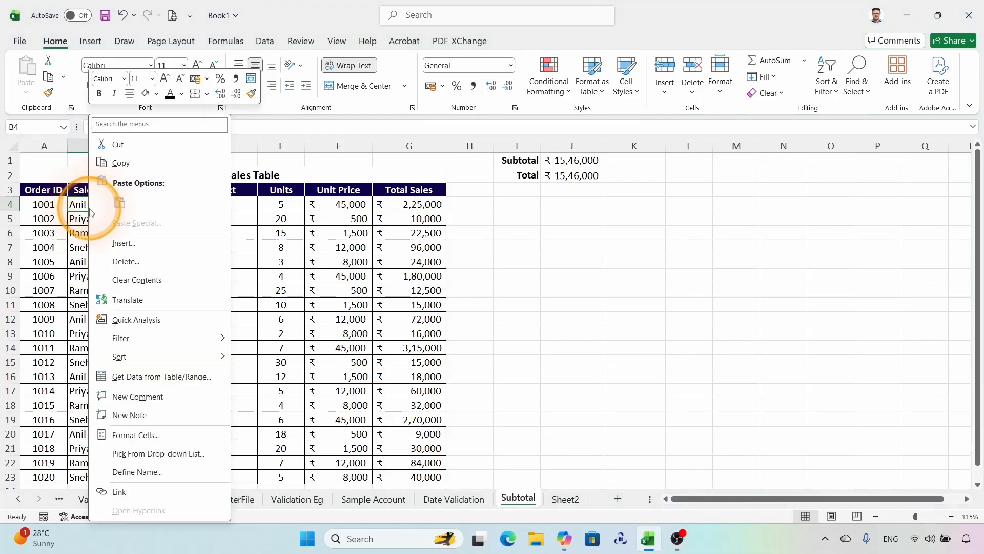
{"action": "mouse_move", "coordinate": [189, 337]}
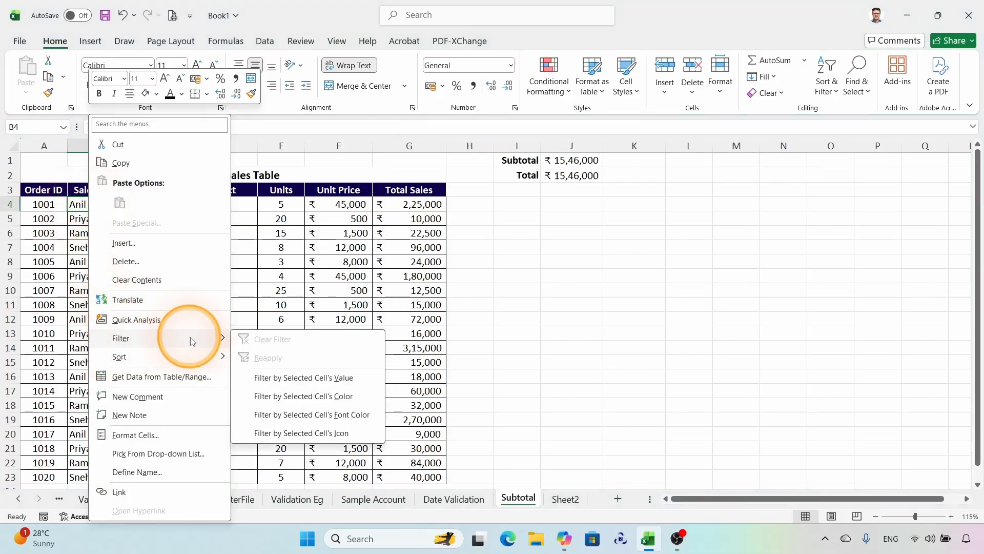
{"action": "left_click", "coordinate": [322, 379]}
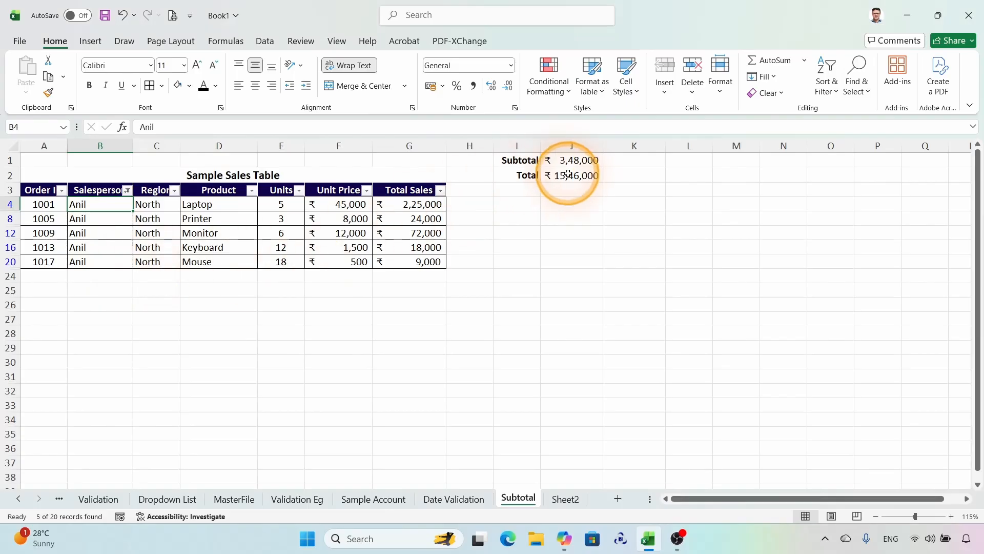
Step: Select the filtered Total Sales cells and compare their sum with the Subtotal and Total values in J1 and J2
{"action": "key", "text": "super+plus"}
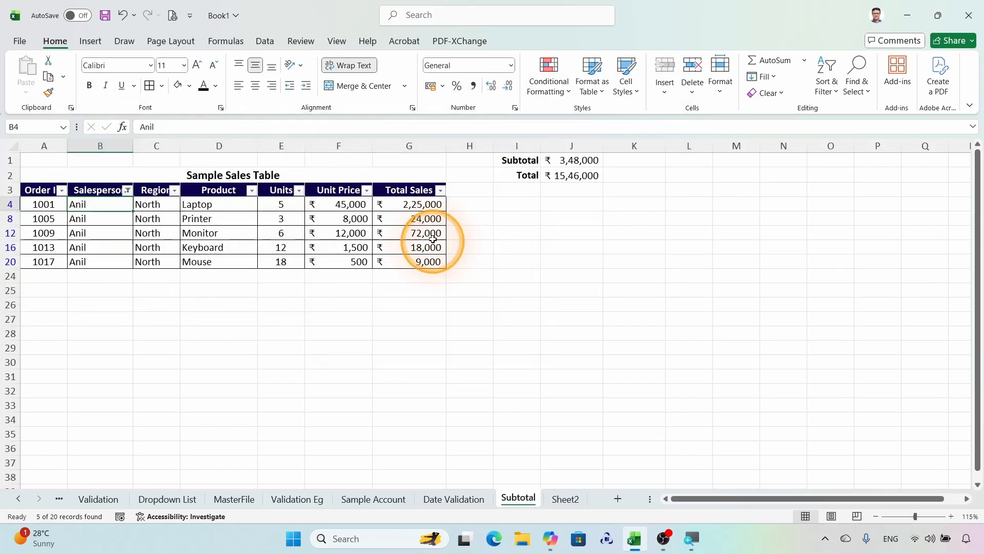
{"action": "left_click_drag", "start_coordinate": [415, 204], "coordinate": [417, 261]}
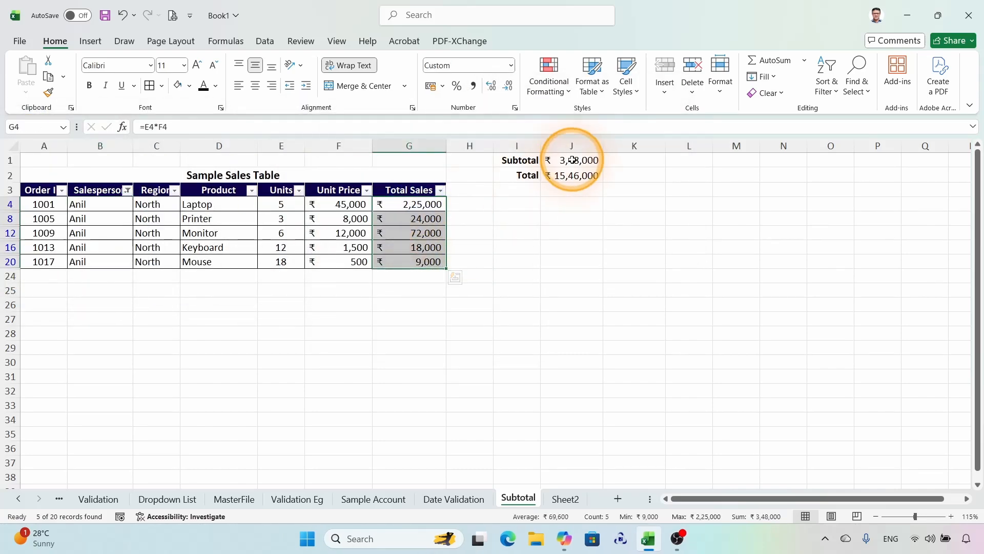
{"action": "key", "text": "super+plus"}
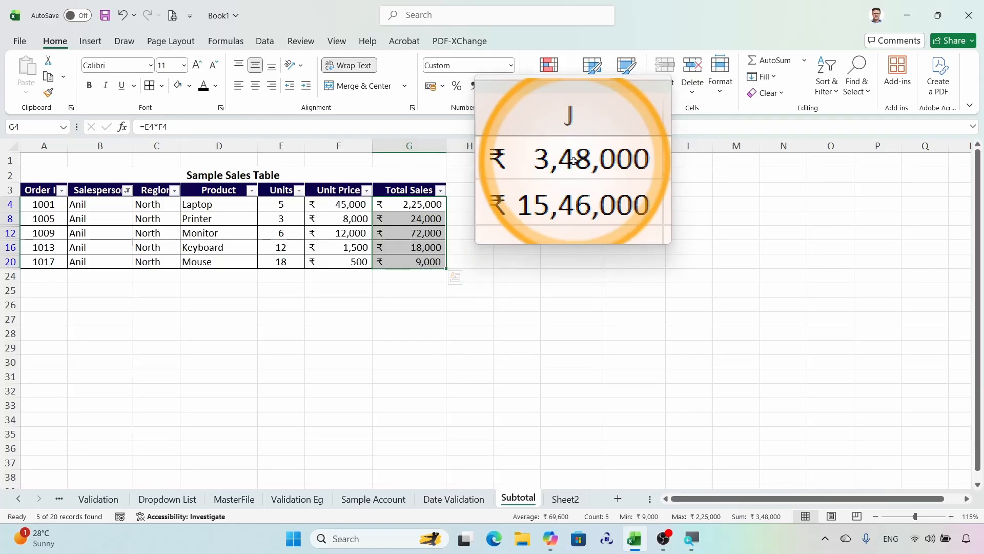
{"action": "key", "text": "super+Escape"}
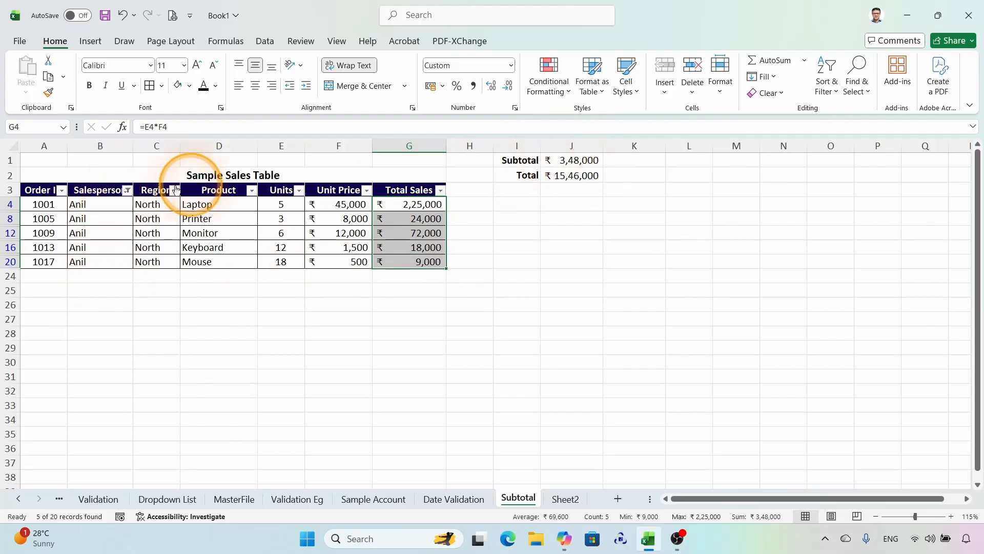
Step: Clear the salesperson filter and turn off filtering for the sales table
{"action": "left_click", "coordinate": [264, 41]}
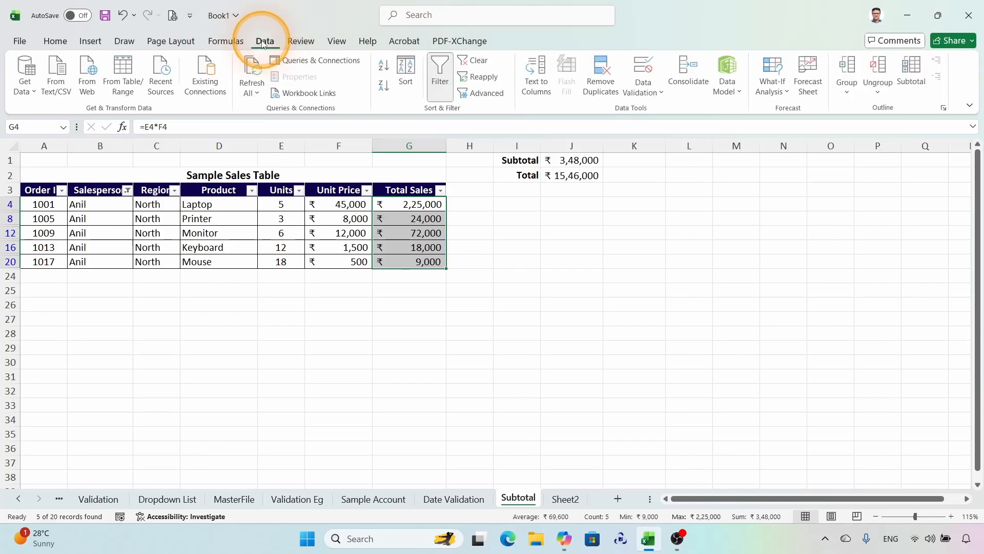
{"action": "left_click", "coordinate": [473, 61]}
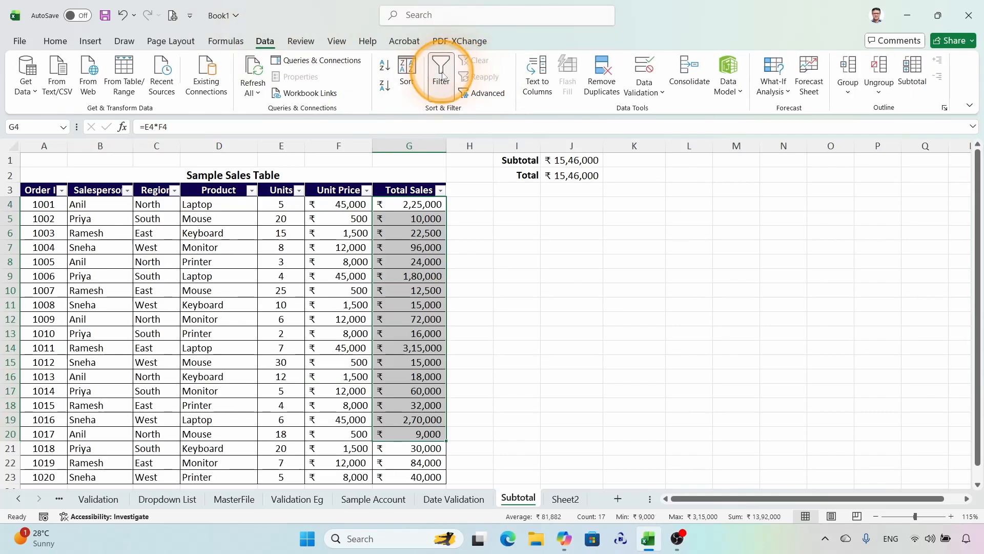
{"action": "left_click", "coordinate": [441, 72]}
{"action": "left_click", "coordinate": [343, 233]}
{"action": "scroll", "coordinate": [451, 245], "scroll_direction": "down", "scroll_amount": 4}
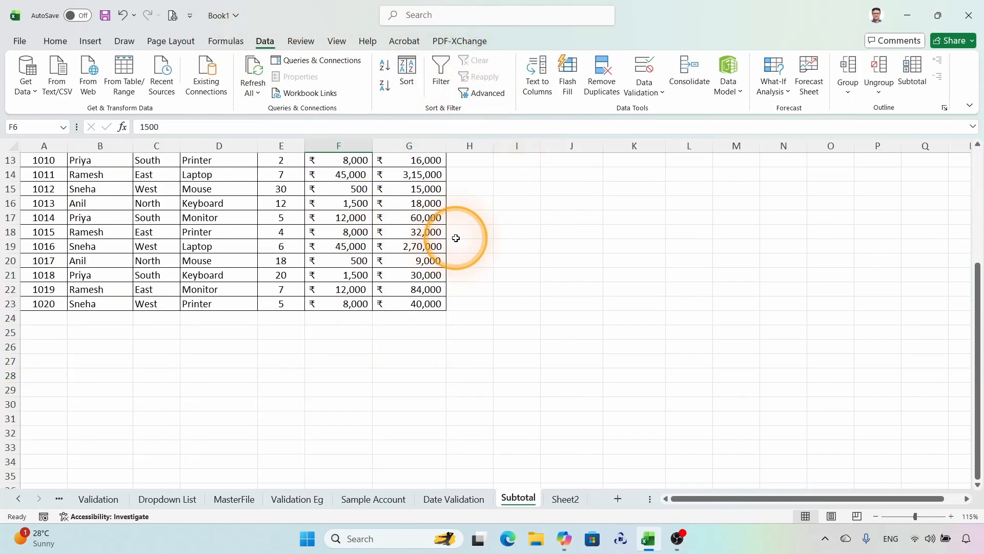
{"action": "scroll", "coordinate": [456, 248], "scroll_direction": "up", "scroll_amount": 4}
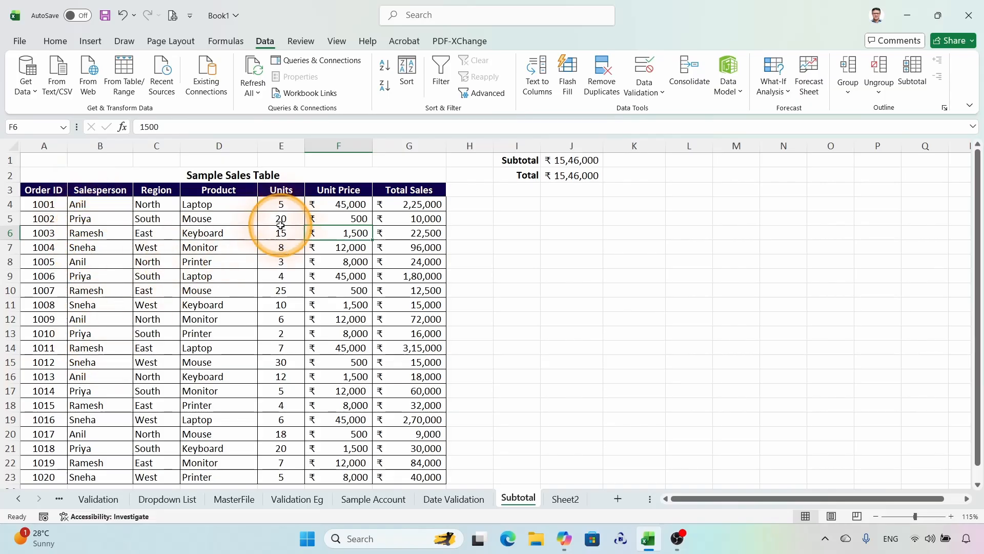
Step: Sort the sales table by the Salesperson column from A to Z
{"action": "left_click", "coordinate": [86, 203]}
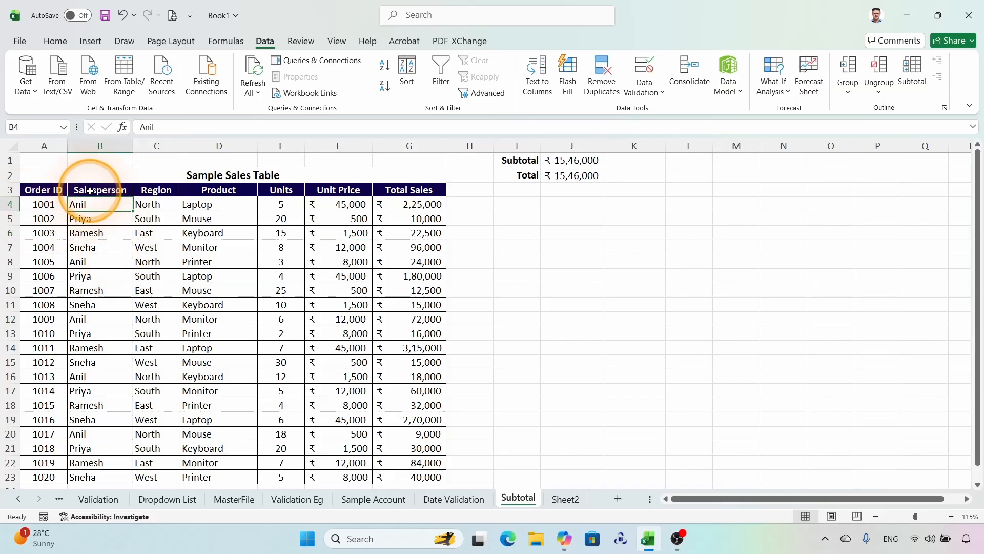
{"action": "right_click", "coordinate": [94, 206]}
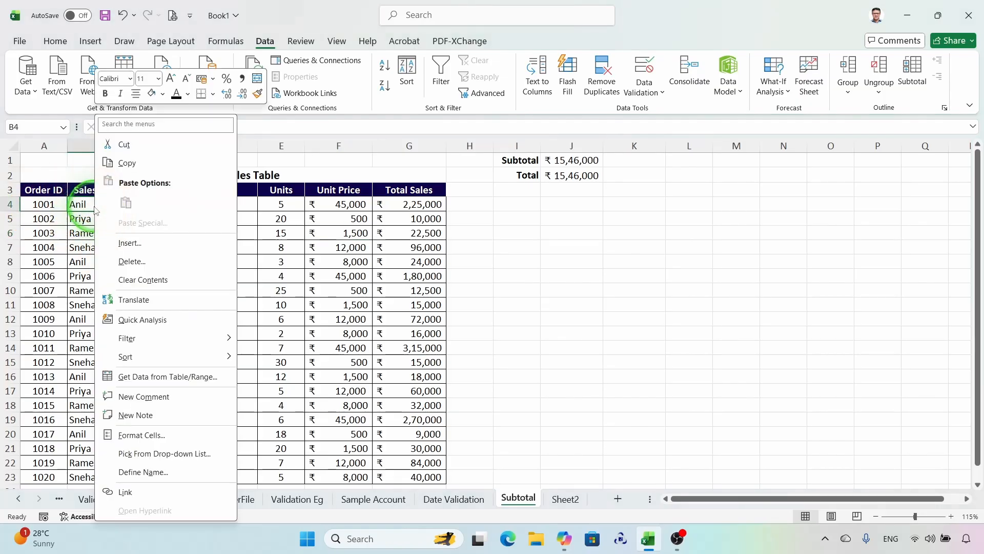
{"action": "mouse_move", "coordinate": [134, 340]}
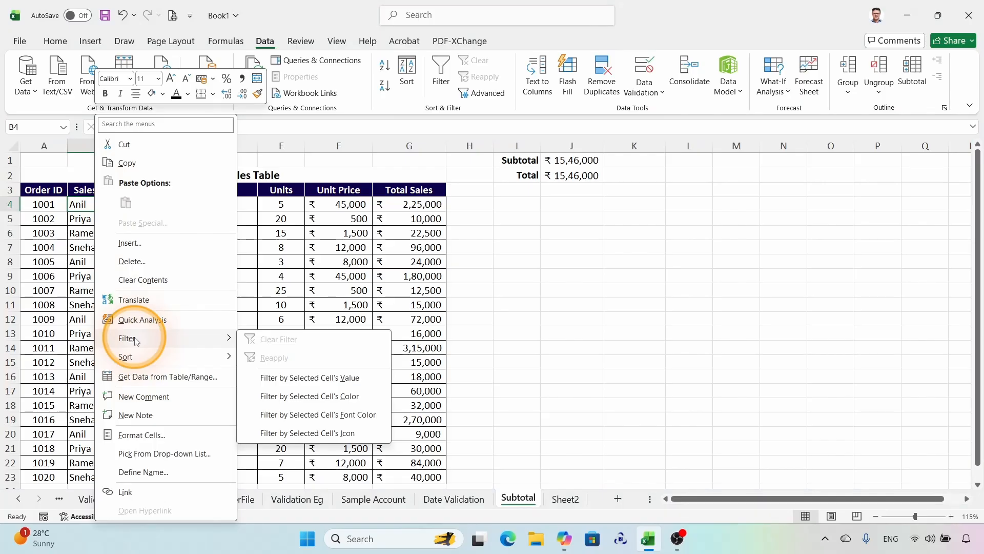
{"action": "mouse_move", "coordinate": [128, 357]}
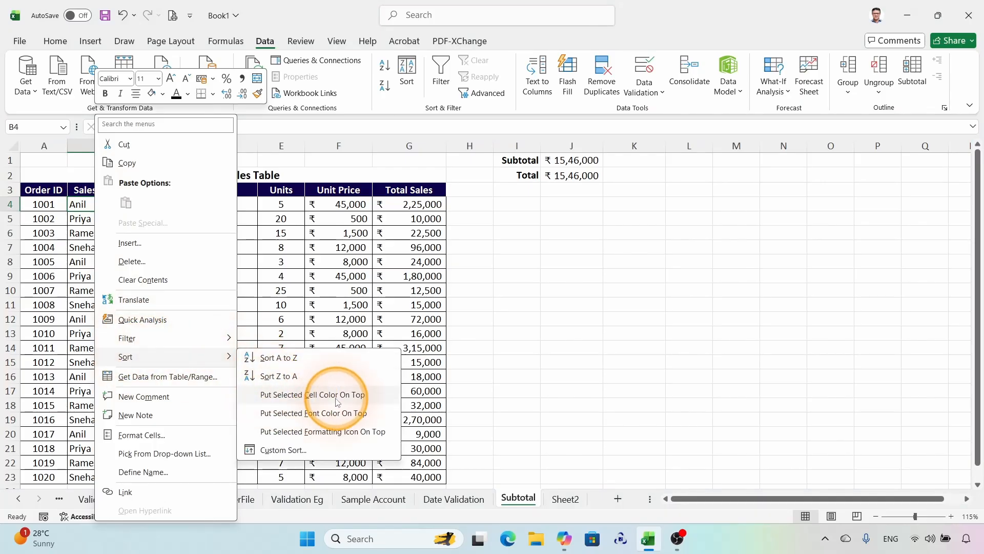
{"action": "left_click", "coordinate": [279, 358]}
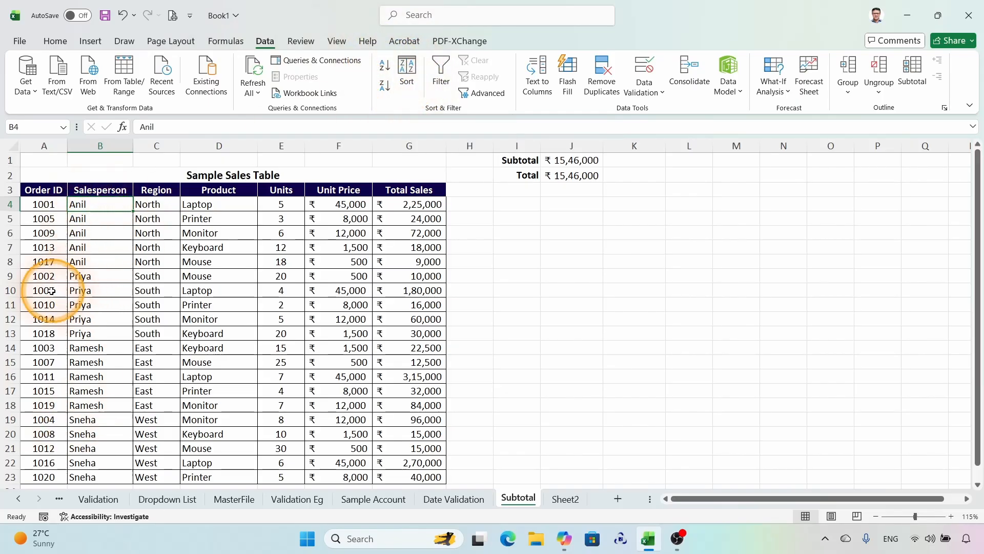
Step: Insert blank rows at rows 9, 15 and 21 to separate the salesperson groups
{"action": "left_click_drag", "start_coordinate": [9, 275], "coordinate": [10, 277]}
{"action": "key", "text": "ctrl+shift+plus"}
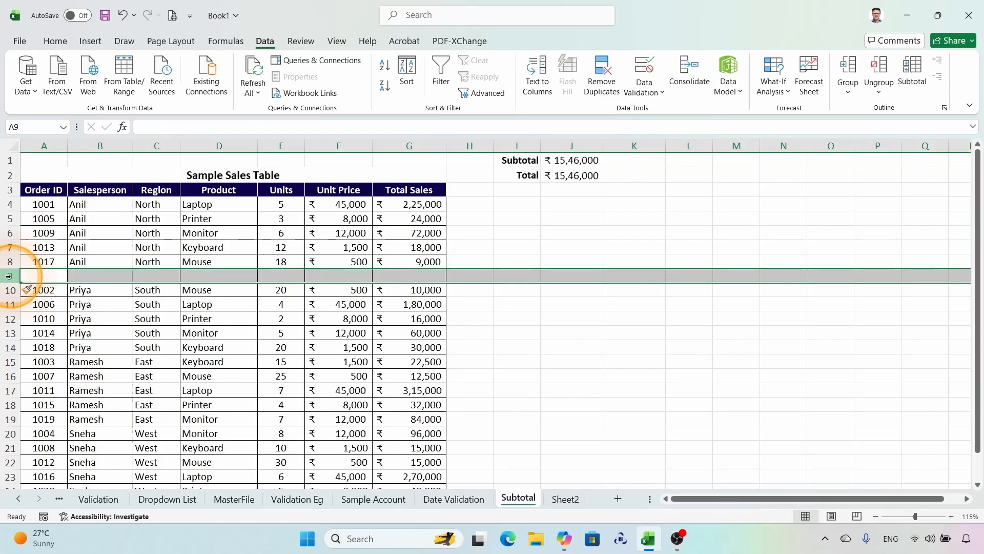
{"action": "left_click", "coordinate": [348, 275]}
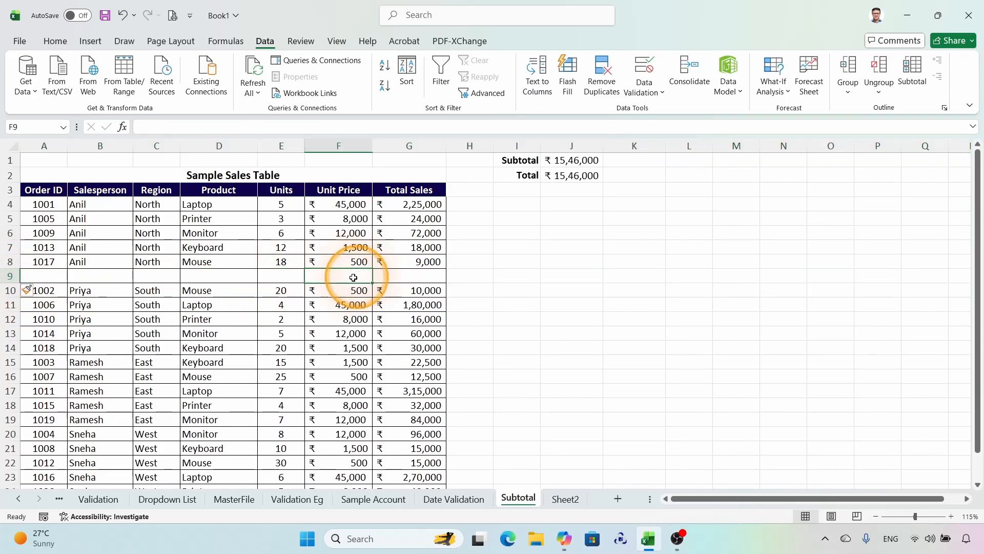
{"action": "left_click", "coordinate": [7, 362]}
{"action": "key", "text": "ctrl+shift+plus"}
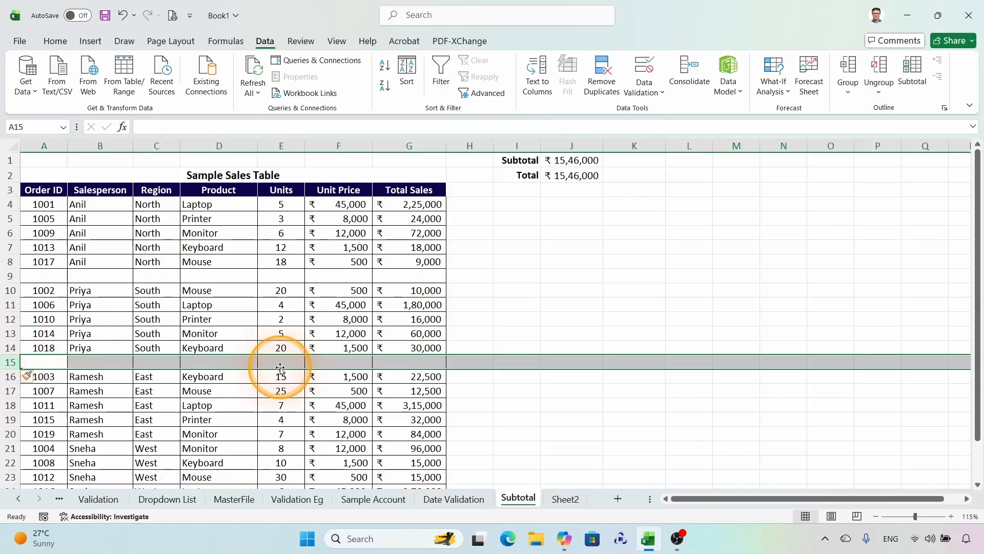
{"action": "scroll", "coordinate": [280, 368], "scroll_direction": "down", "scroll_amount": 2}
{"action": "left_click", "coordinate": [11, 360]}
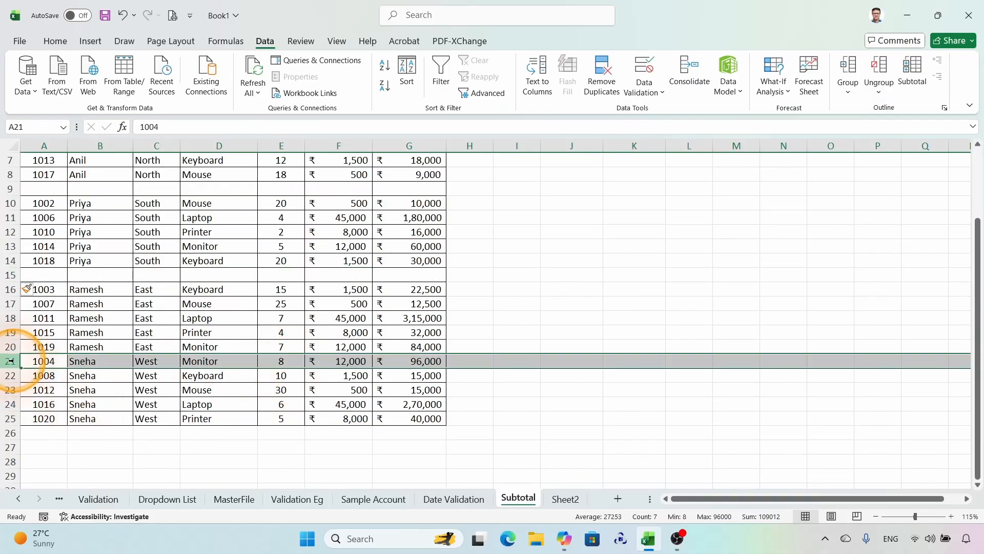
{"action": "key", "text": "ctrl+shift+plus"}
{"action": "scroll", "coordinate": [305, 272], "scroll_direction": "up", "scroll_amount": 2}
Step: Sum the first salesperson's units, E4:E8, in E9 and fill the formula across to G9
{"action": "left_click", "coordinate": [278, 275]}
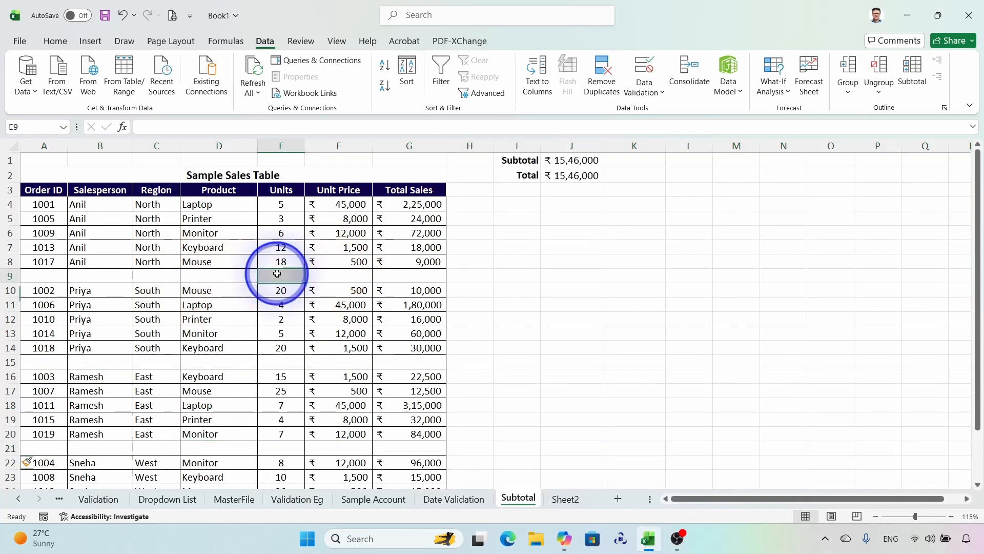
{"action": "type", "text": "=sum"}
{"action": "key", "text": "Tab"}
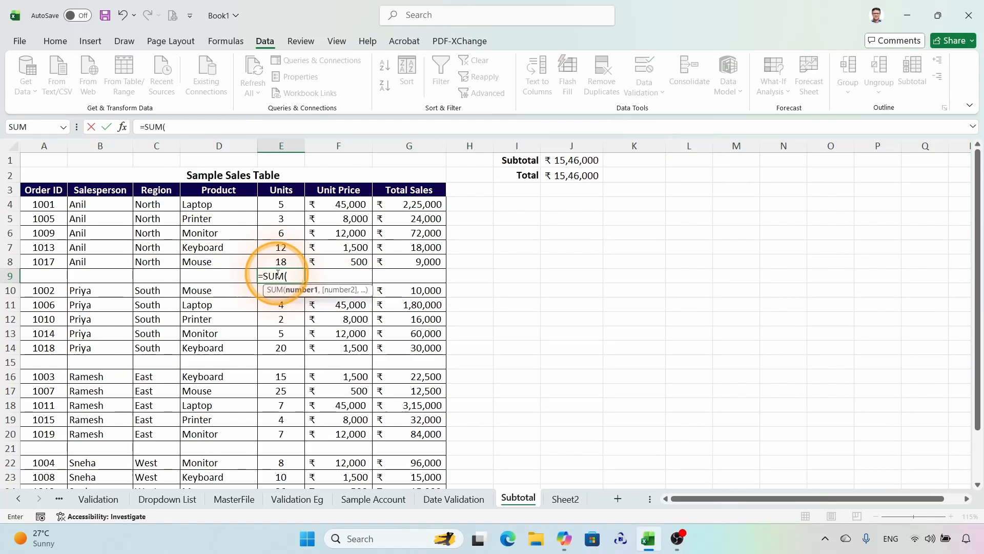
{"action": "left_click_drag", "start_coordinate": [281, 204], "coordinate": [412, 279]}
{"action": "key", "text": "Return"}
{"action": "left_click", "coordinate": [282, 276]}
{"action": "left_click", "coordinate": [336, 362]}
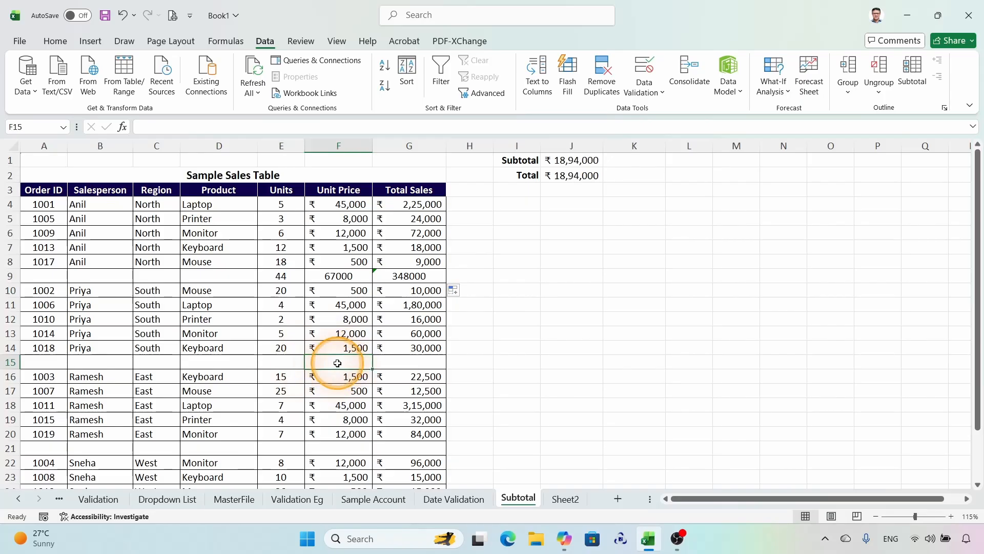
{"action": "left_click", "coordinate": [405, 363]}
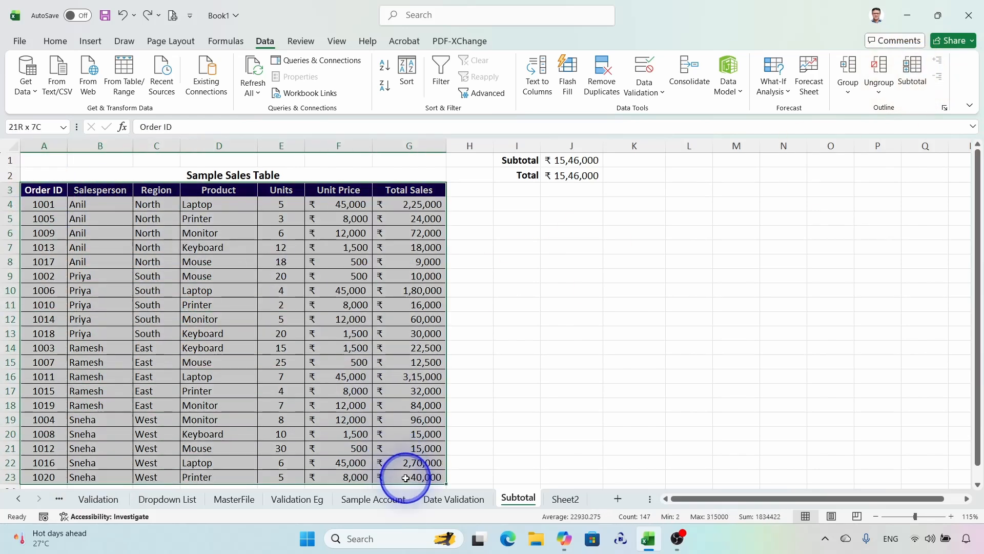
Step: Start the Subtotal command on the sorted sales table, grouping at each change in Salesperson
{"action": "left_click", "coordinate": [154, 290]}
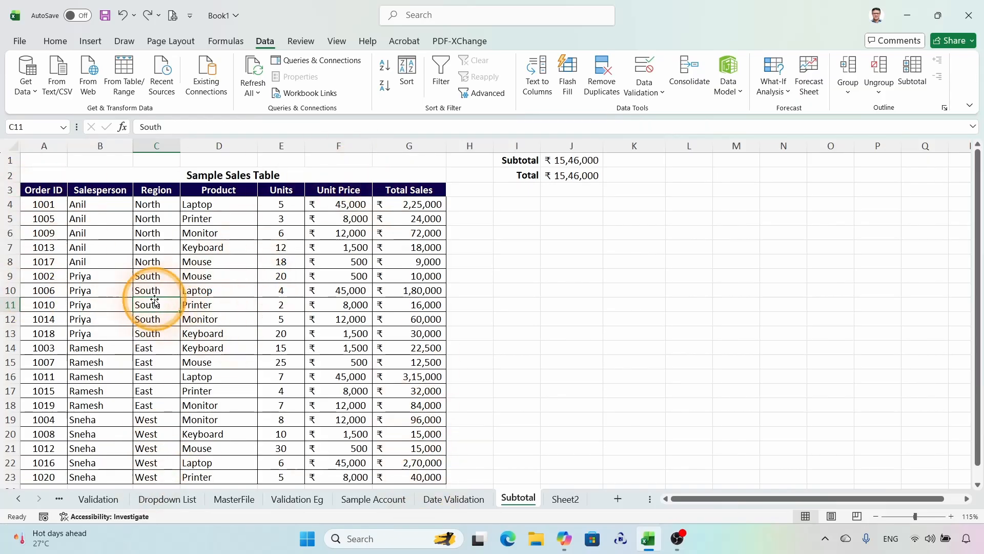
{"action": "left_click", "coordinate": [912, 71]}
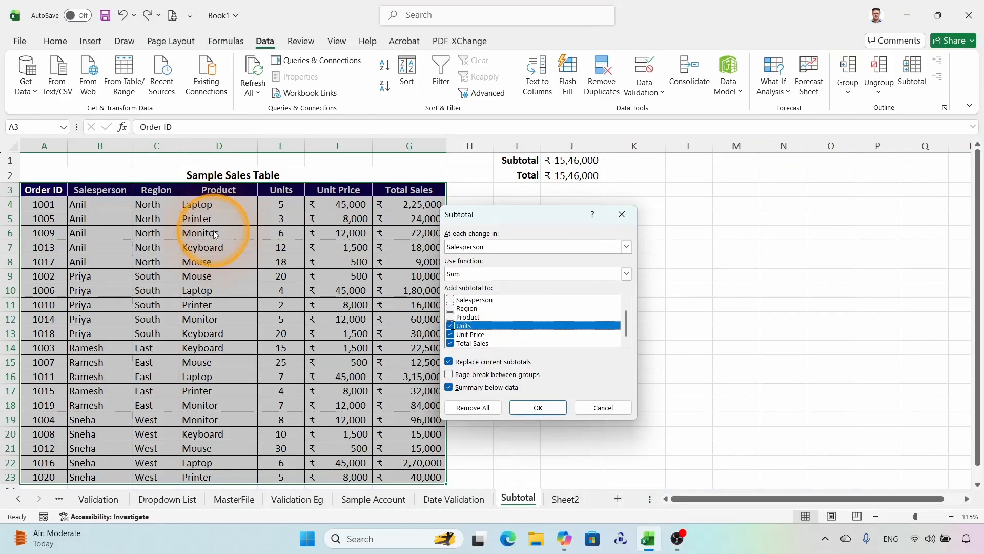
{"action": "left_click_drag", "start_coordinate": [512, 216], "coordinate": [541, 207]}
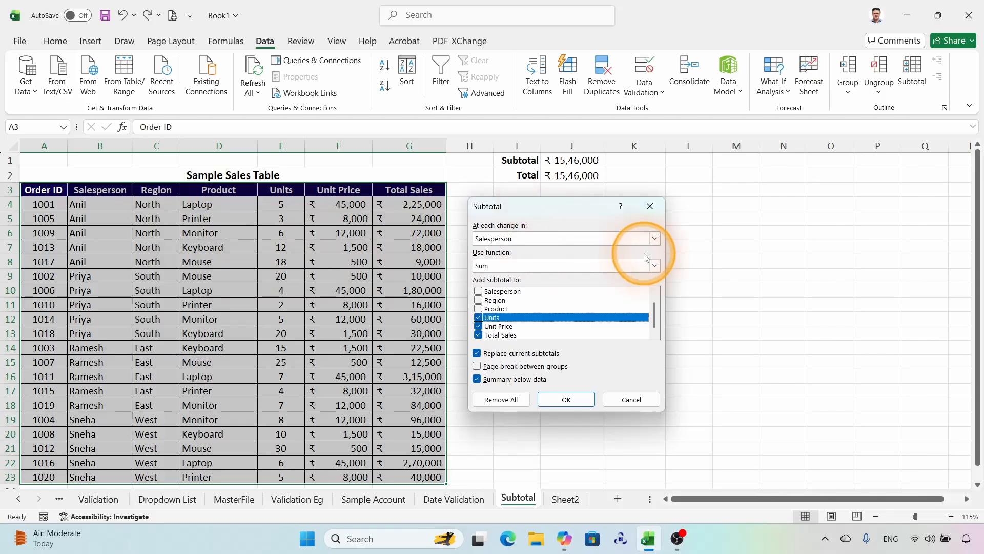
{"action": "left_click", "coordinate": [655, 239]}
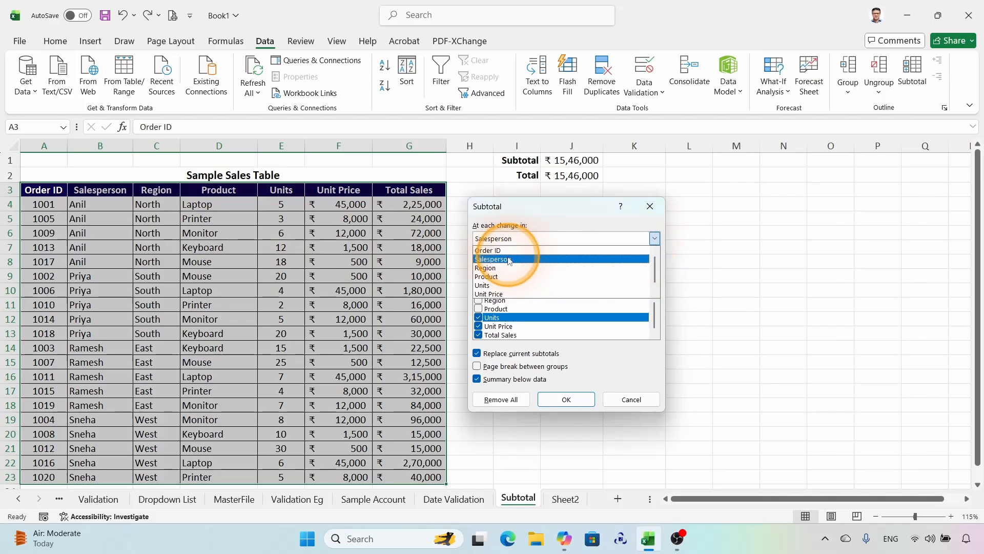
{"action": "left_click", "coordinate": [509, 263]}
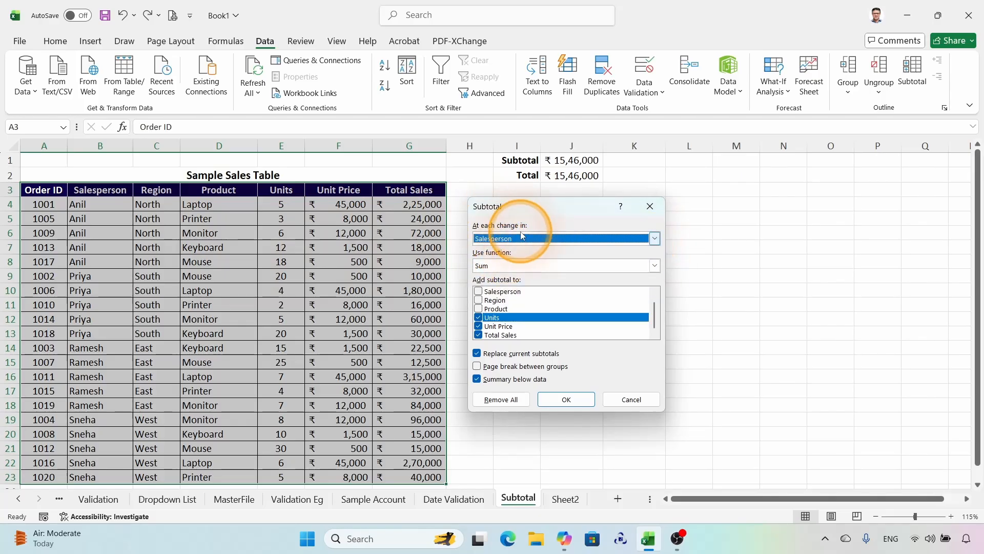
Step: Choose the Sum function for Units, Unit Price and Total Sales, and apply the subtotals below each group
{"action": "left_click", "coordinate": [481, 272]}
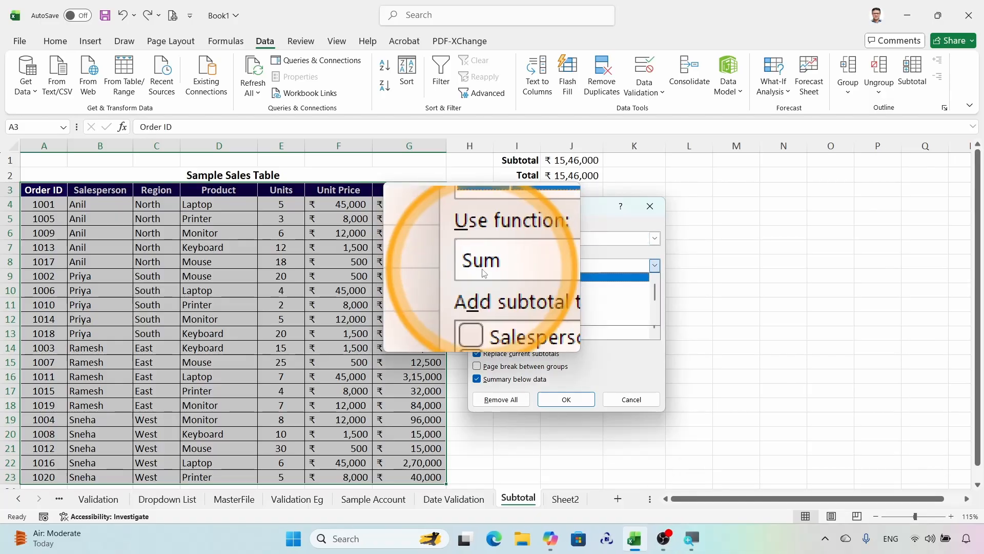
{"action": "left_click", "coordinate": [495, 278]}
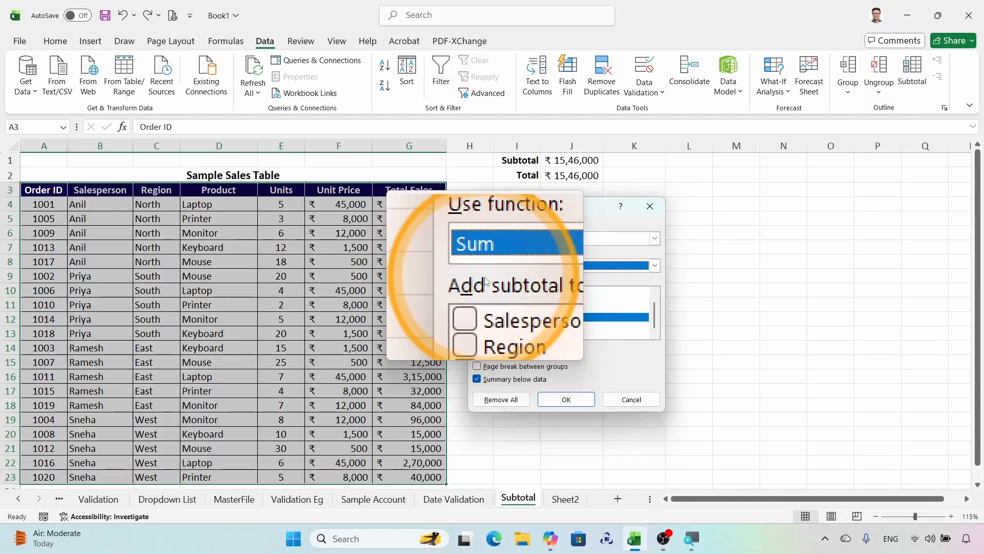
{"action": "left_click", "coordinate": [654, 266]}
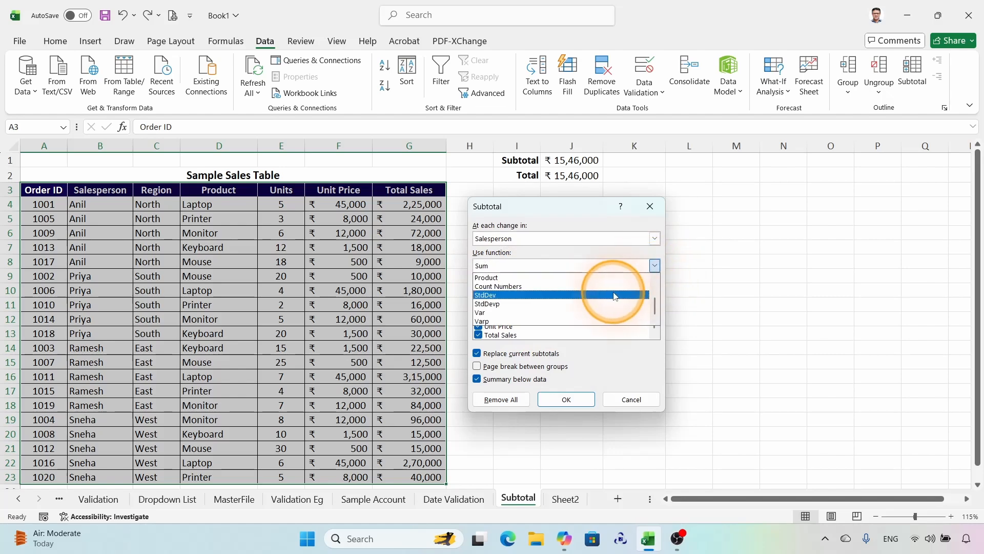
{"action": "scroll", "coordinate": [613, 287], "scroll_direction": "up", "scroll_amount": 2}
{"action": "left_click", "coordinate": [555, 278]}
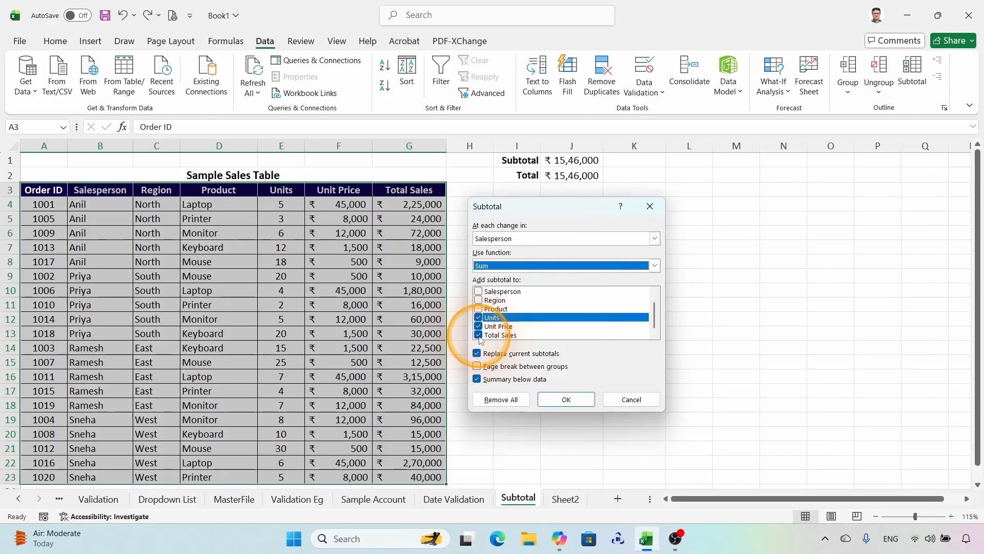
{"action": "left_click", "coordinate": [566, 399]}
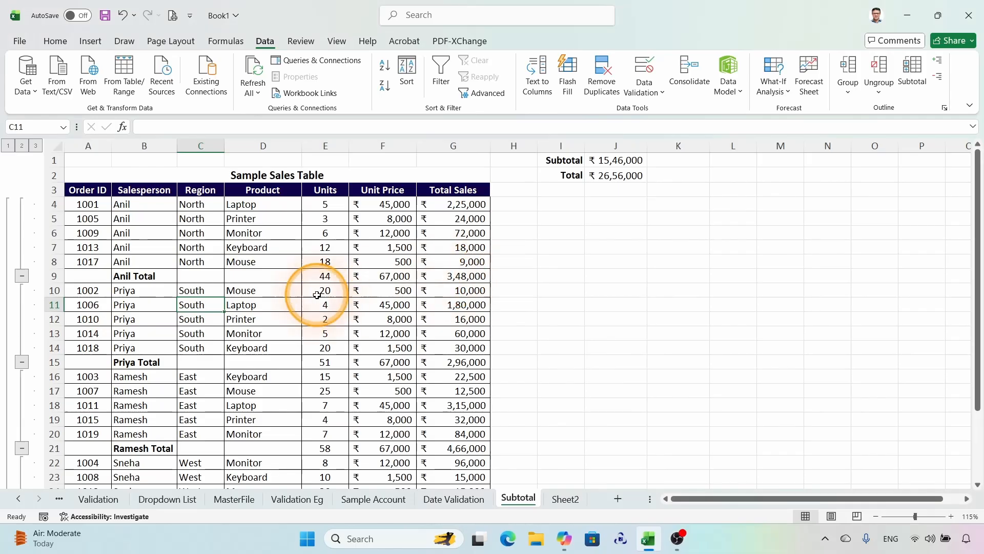
Step: Apply cell borders to the last salesperson's total row, A27:G27
{"action": "scroll", "coordinate": [316, 295], "scroll_direction": "down", "scroll_amount": 2}
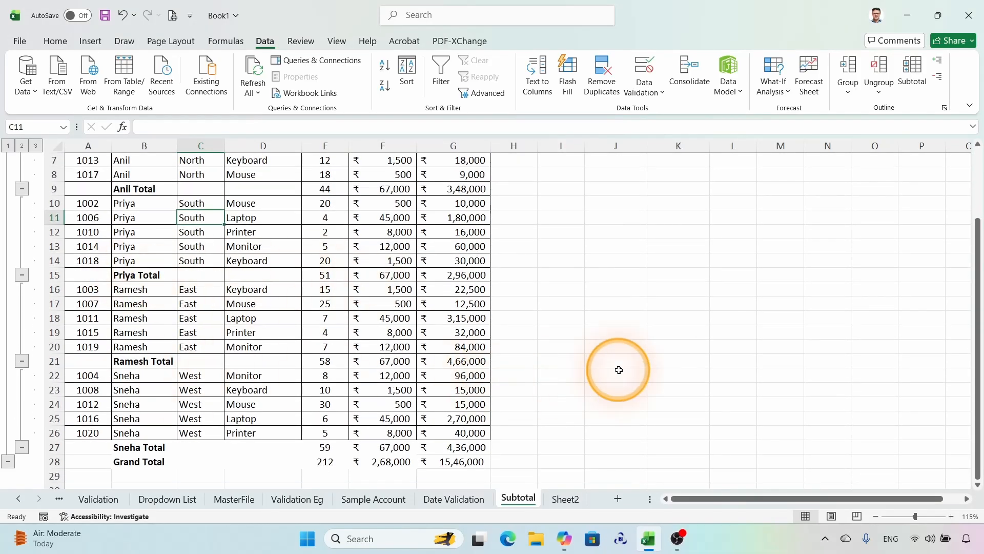
{"action": "left_click_drag", "start_coordinate": [82, 446], "coordinate": [461, 451]}
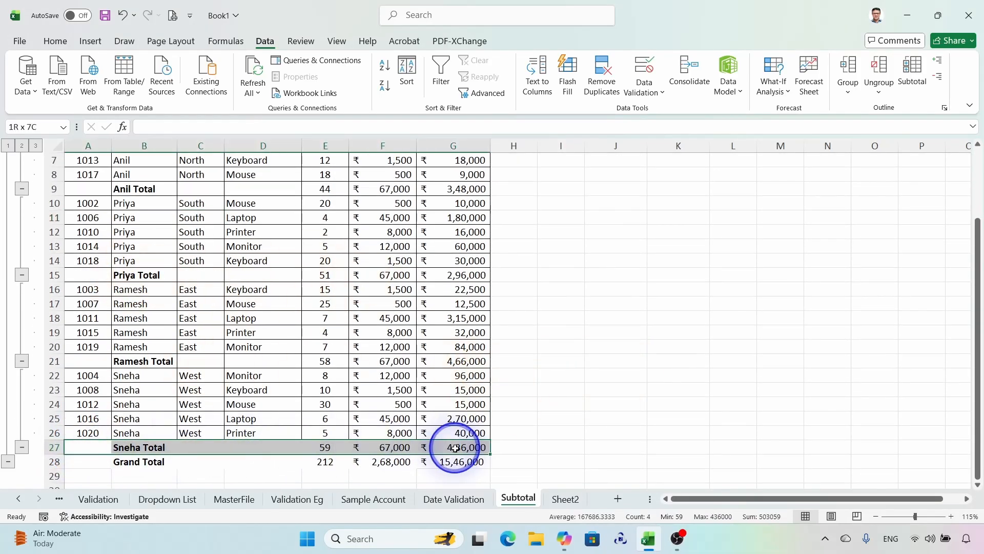
{"action": "left_click", "coordinate": [49, 42]}
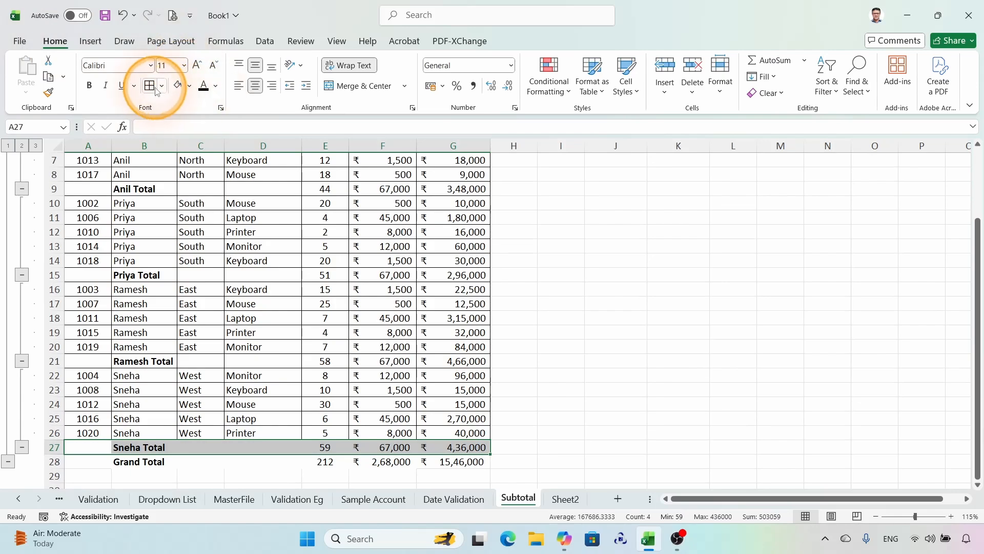
{"action": "scroll", "coordinate": [193, 261], "scroll_direction": "up", "scroll_amount": 2}
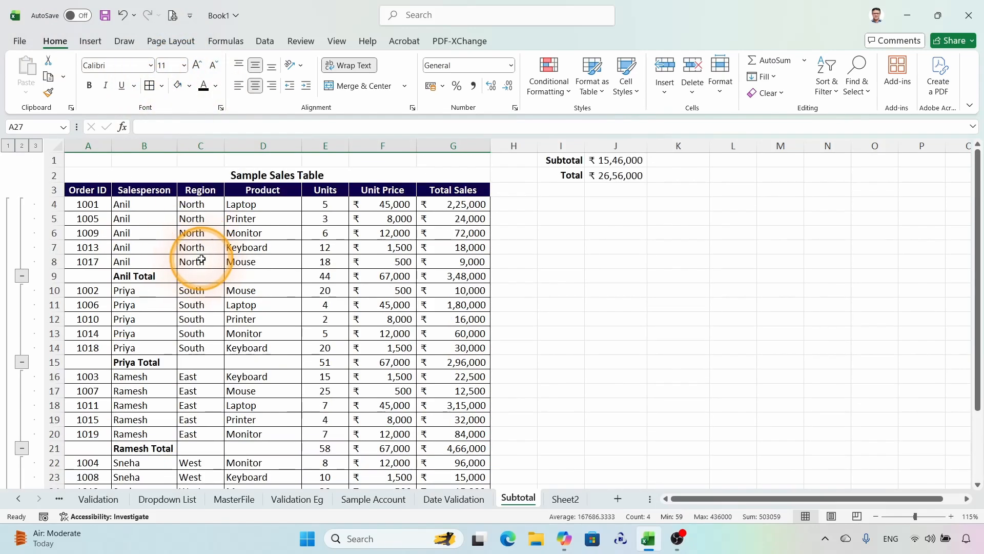
Step: Magnify the outline levels and collapse the table to level 2 to view only the salesperson and grand totals
{"action": "key", "text": "super+plus"}
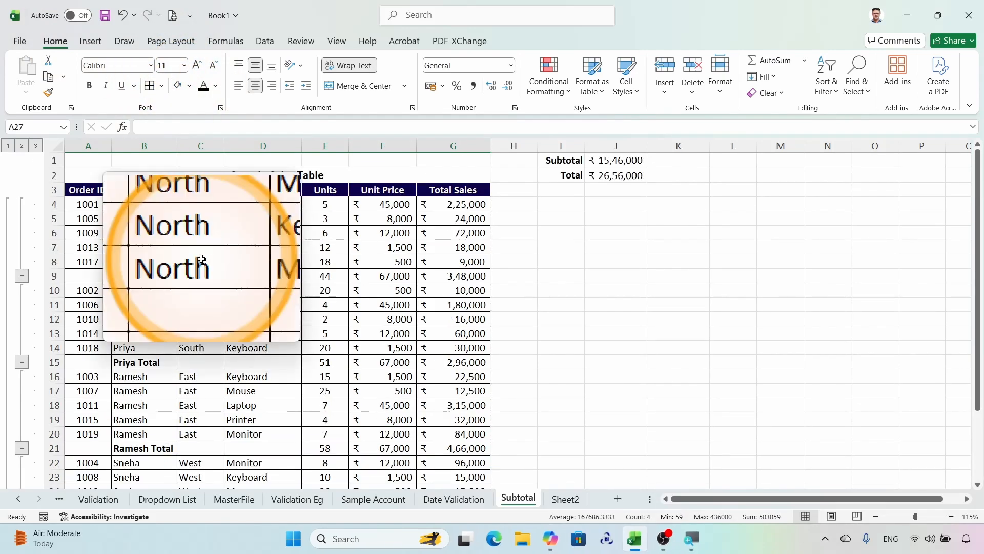
{"action": "key", "text": "super+Escape"}
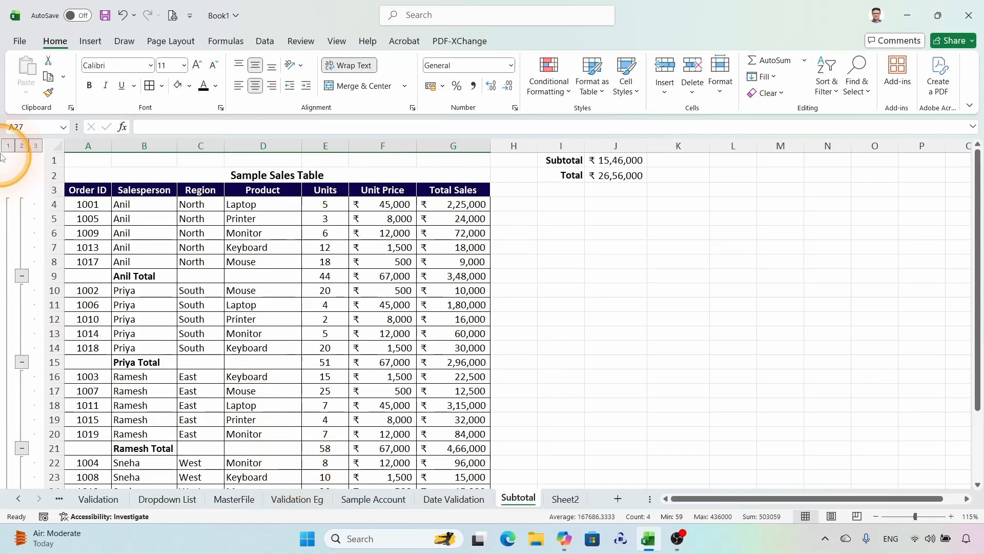
{"action": "key", "text": "super+plus"}
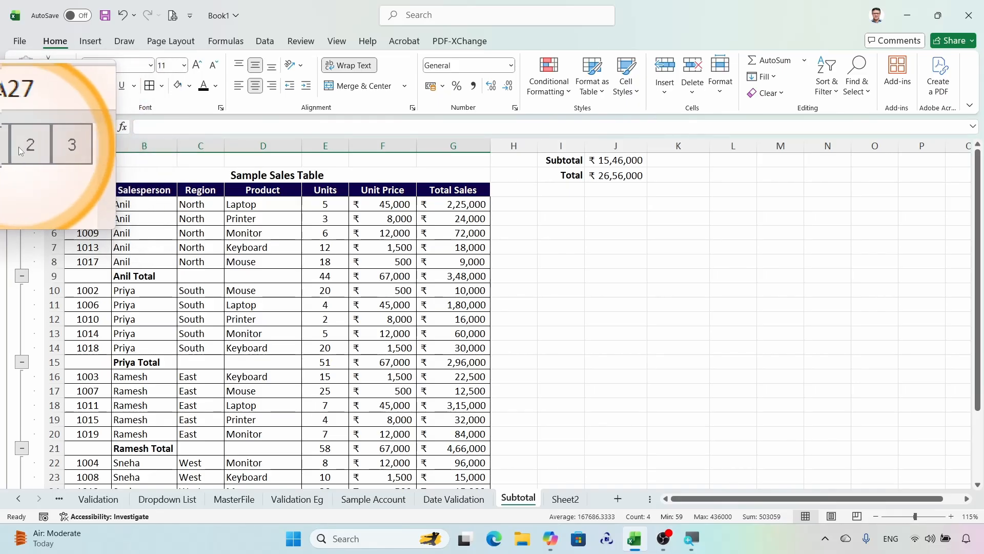
{"action": "left_click", "coordinate": [21, 151]}
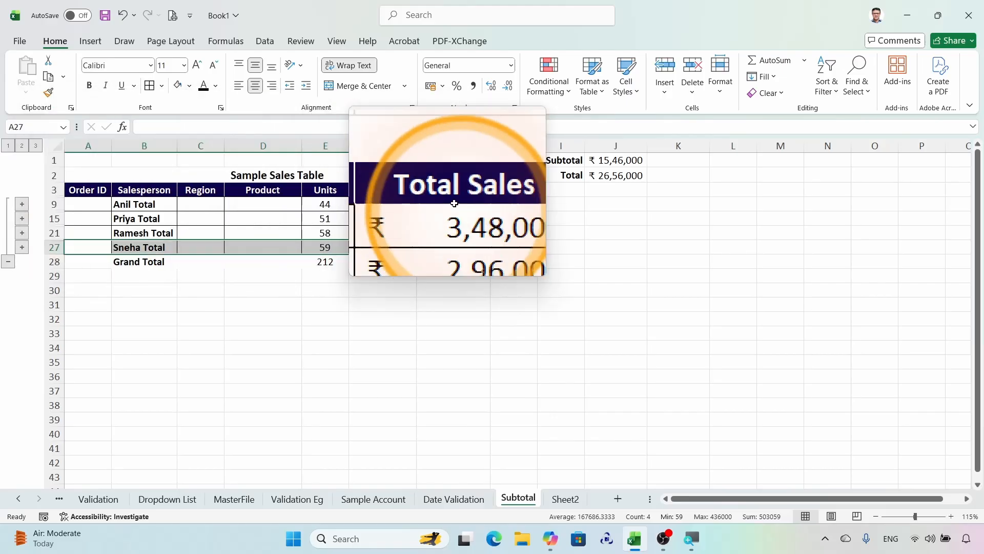
{"action": "key", "text": "super+Escape"}
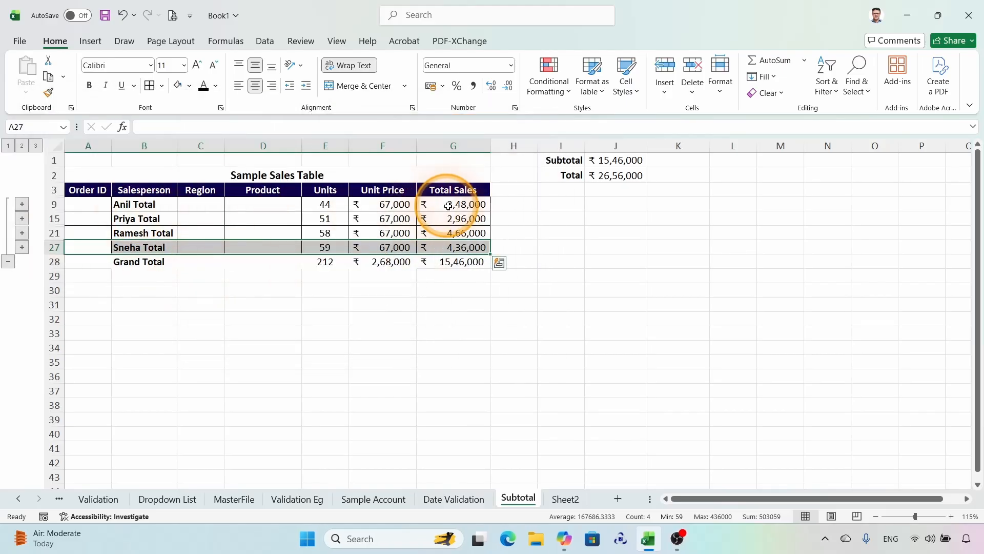
Step: Switch the outline through levels 1, 2 and 3 to compare the grand total, group totals and full details
{"action": "left_click", "coordinate": [8, 146]}
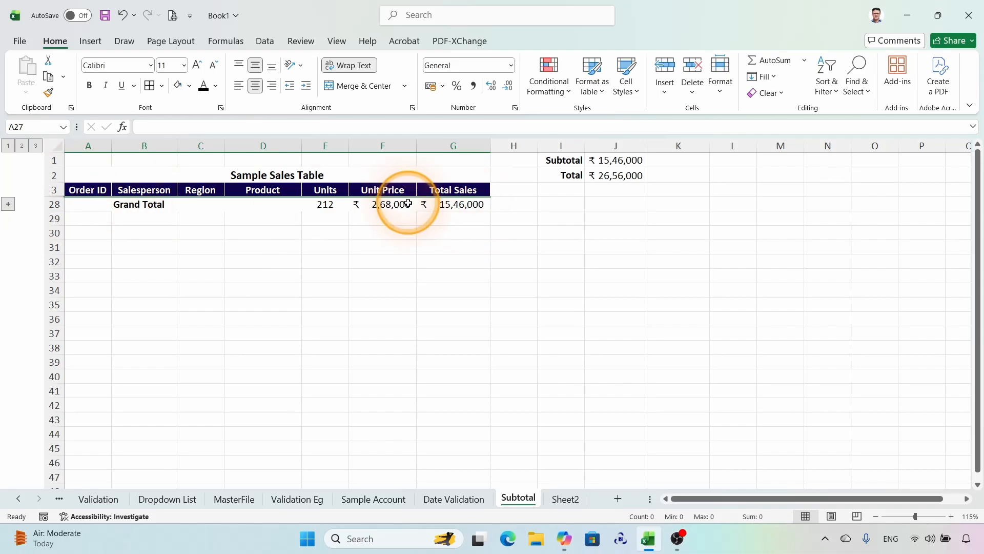
{"action": "left_click", "coordinate": [22, 146]}
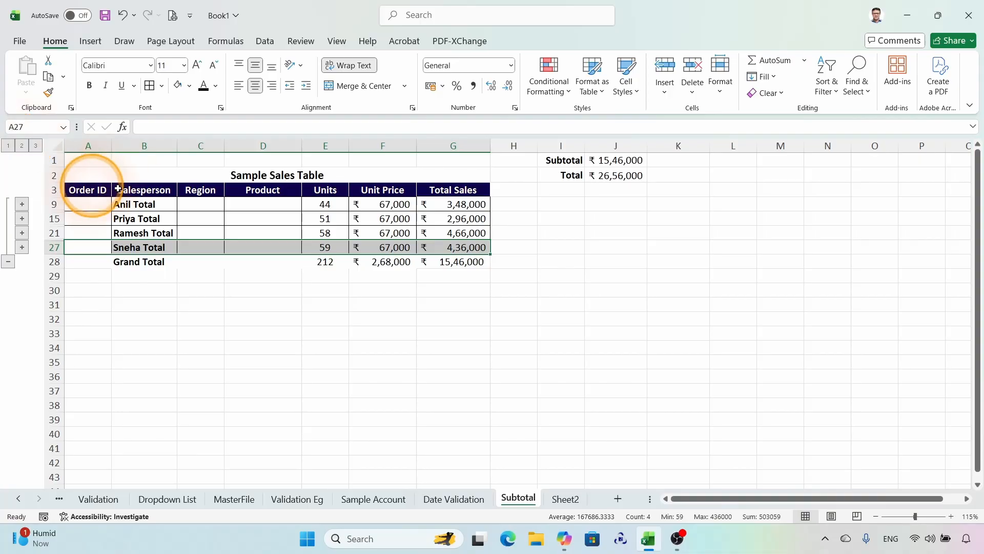
{"action": "left_click", "coordinate": [40, 150]}
{"action": "scroll", "coordinate": [362, 230], "scroll_direction": "down", "scroll_amount": 5}
{"action": "scroll", "coordinate": [384, 259], "scroll_direction": "up", "scroll_amount": 5}
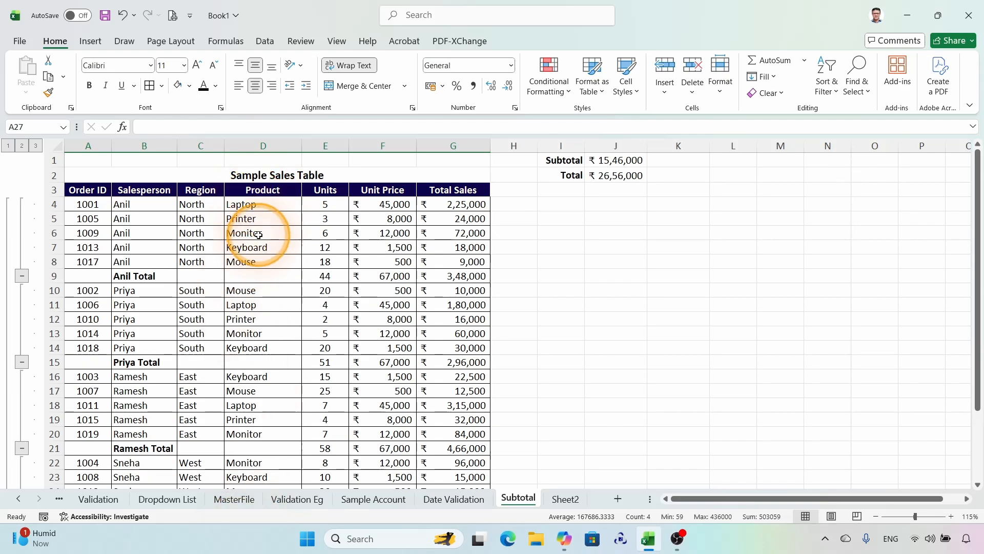
{"action": "left_click", "coordinate": [587, 273]}
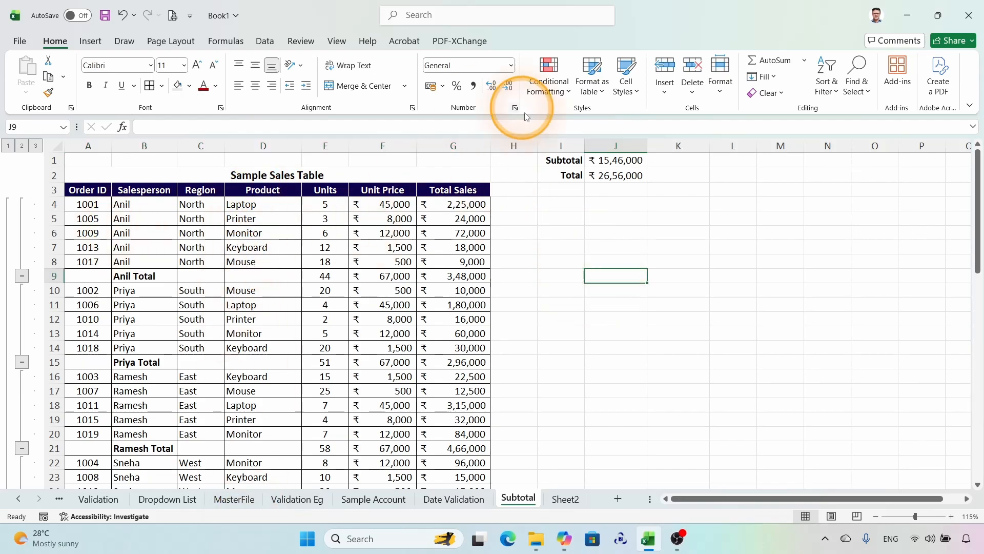
Step: Collapse the outline to level 2 and delete the Subtotal and Total comparison cells I1:J2
{"action": "left_click", "coordinate": [22, 146]}
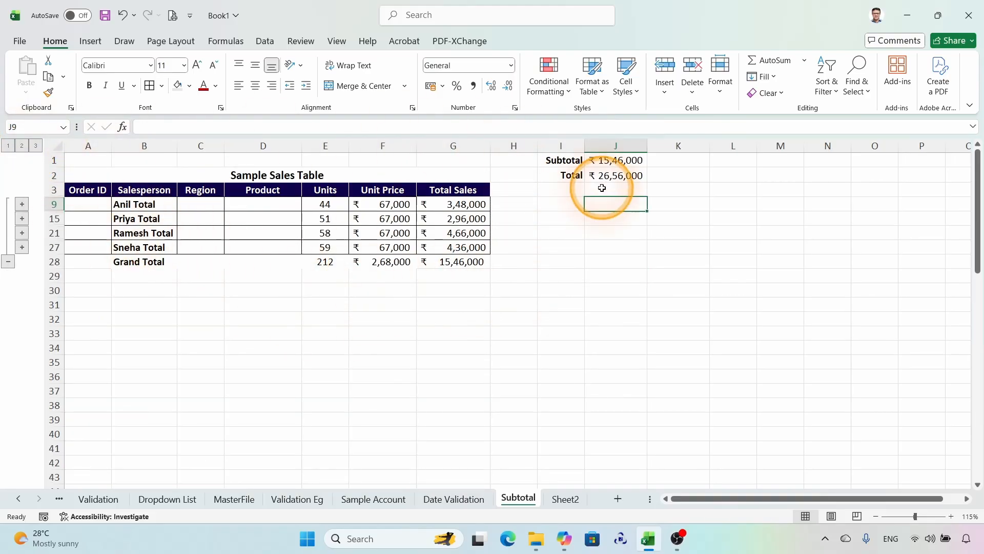
{"action": "left_click_drag", "start_coordinate": [564, 164], "coordinate": [613, 176]}
{"action": "key", "text": "Delete"}
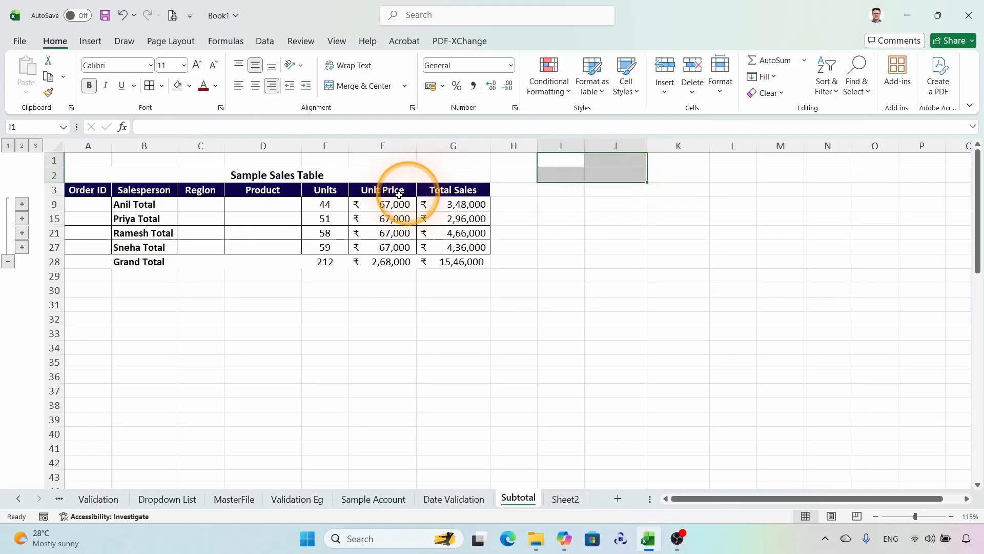
Step: Inspect the subtotal formulas in E9 and G27 with the magnifier
{"action": "key", "text": "super+plus"}
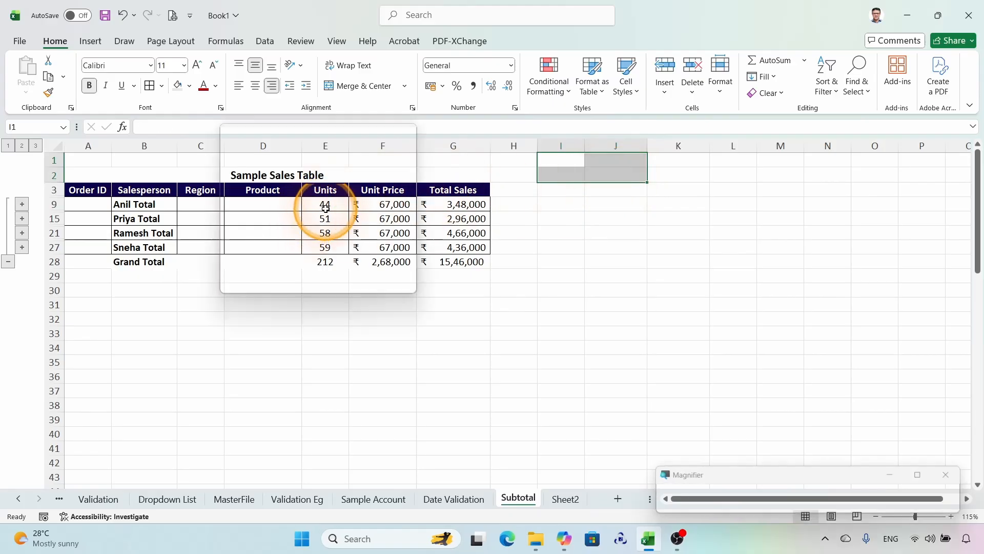
{"action": "left_click", "coordinate": [325, 205]}
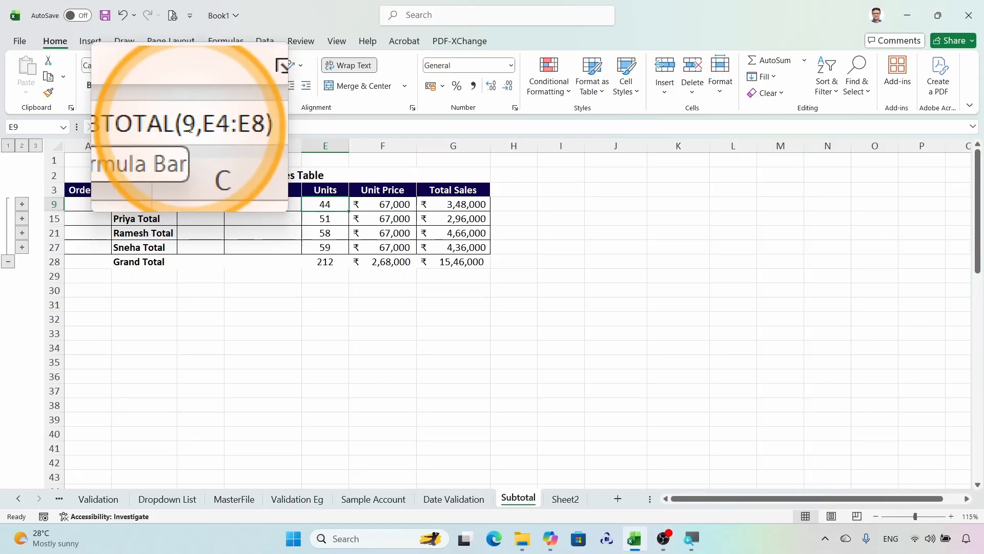
{"action": "left_click", "coordinate": [463, 244]}
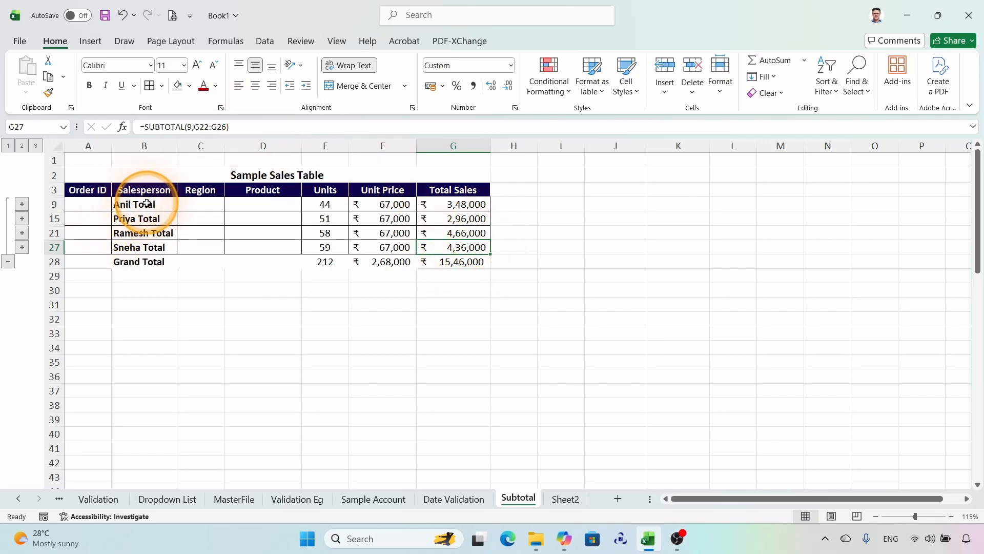
{"action": "key", "text": "super+plus"}
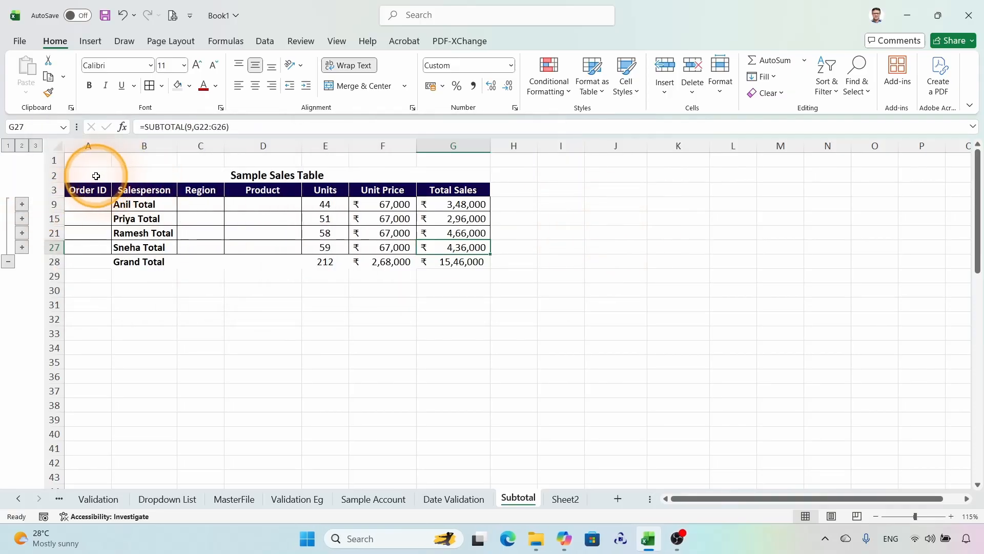
Step: Copy the collapsed table A2:G28 and paste it into Sheet2 at A1
{"action": "left_click_drag", "start_coordinate": [93, 175], "coordinate": [442, 261]}
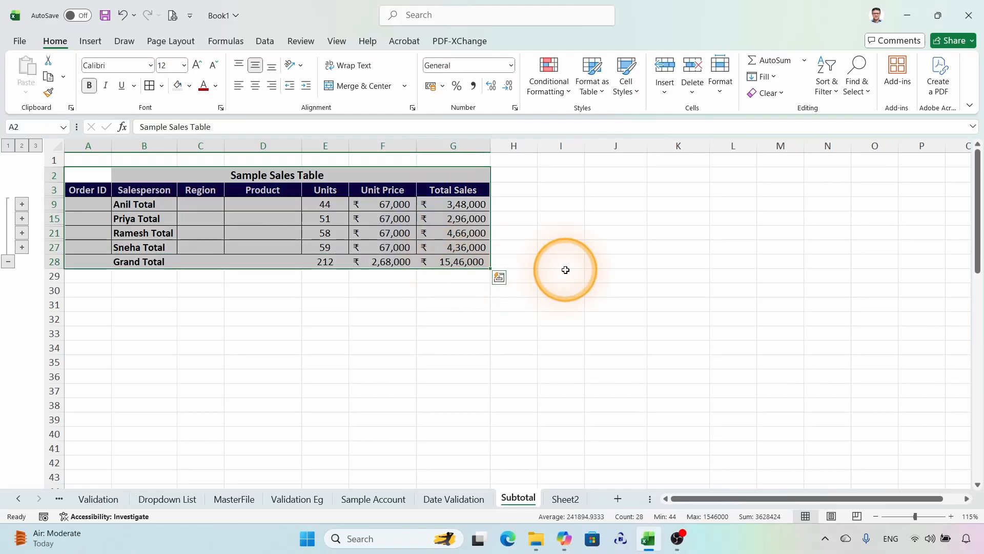
{"action": "left_click", "coordinate": [566, 499]}
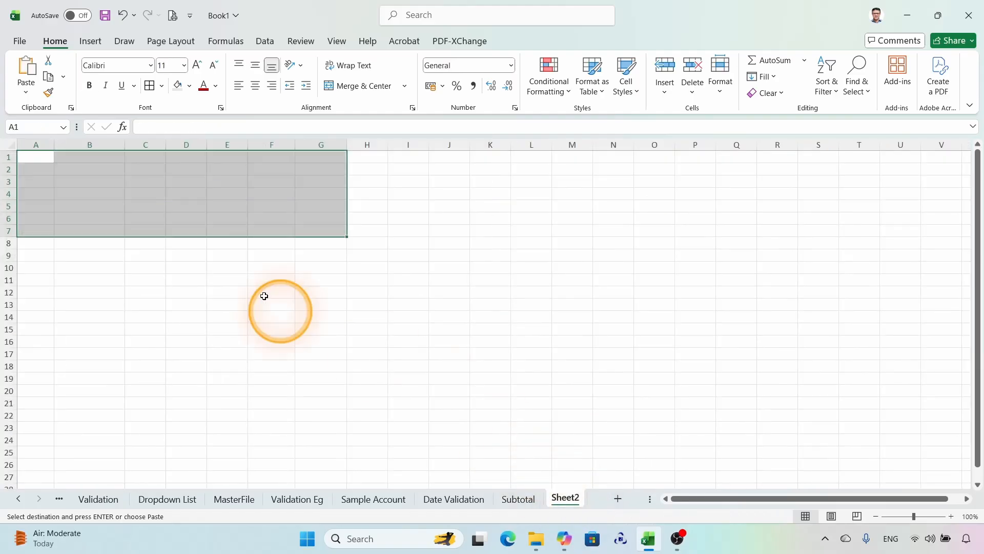
{"action": "left_click", "coordinate": [33, 159]}
{"action": "key", "text": "ctrl+v"}
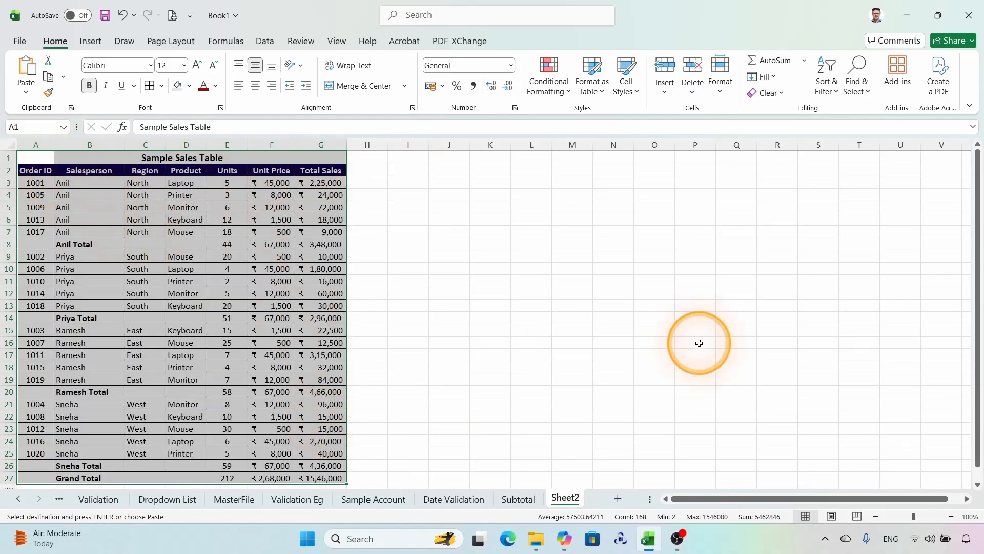
Step: Undo the paste on Sheet2, return to the Subtotal sheet and cancel the copied range
{"action": "key", "text": "ctrl+z"}
{"action": "left_click", "coordinate": [518, 499]}
{"action": "scroll", "coordinate": [344, 178], "scroll_direction": "up", "scroll_amount": 3}
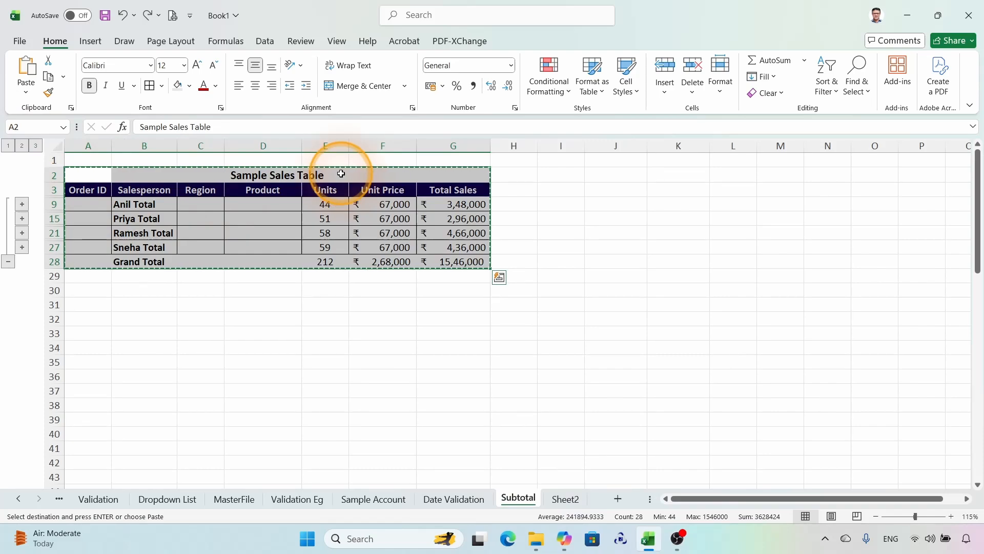
{"action": "key", "text": "Escape"}
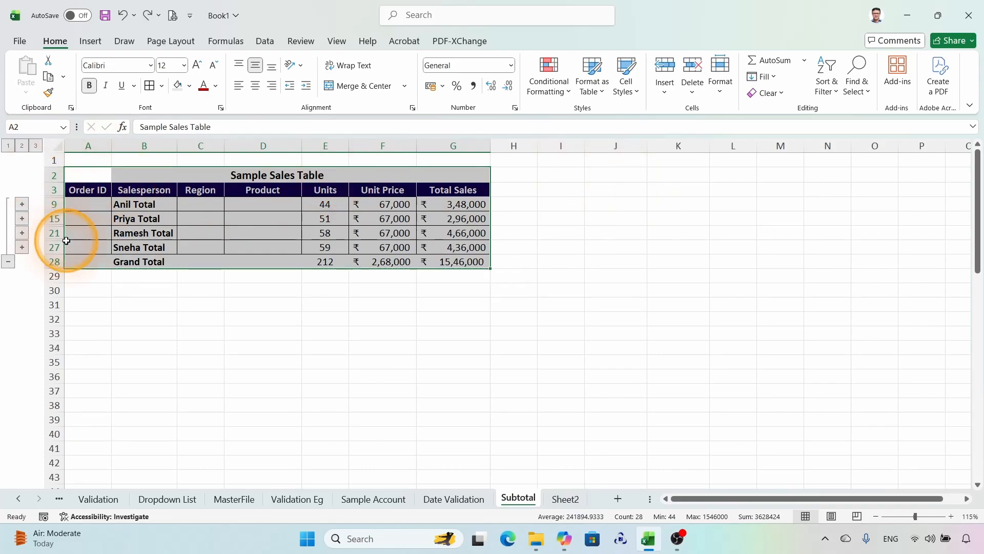
{"action": "left_click", "coordinate": [231, 276]}
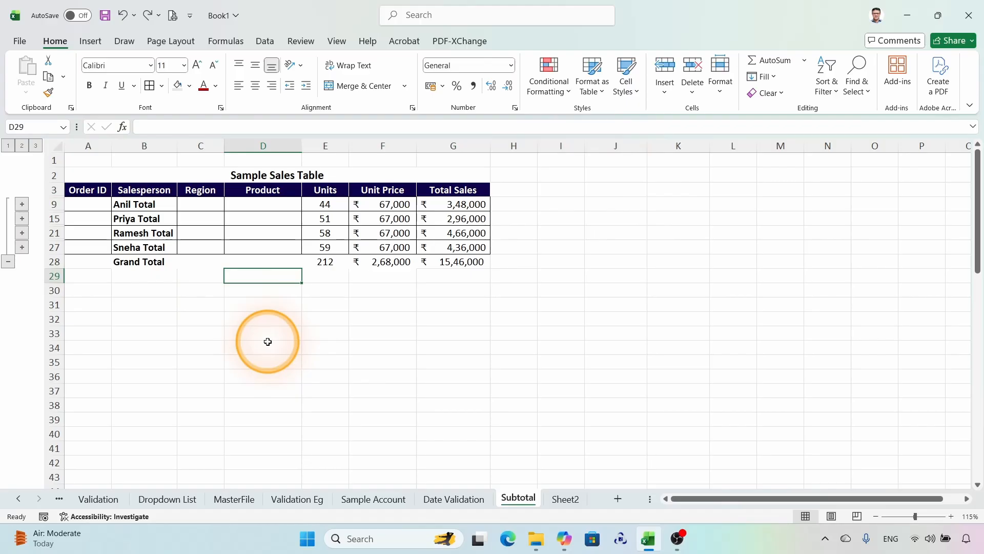
Step: Copy only the visible cells of the collapsed table A2:G28 and paste them into Sheet2 at A1
{"action": "left_click", "coordinate": [82, 172]}
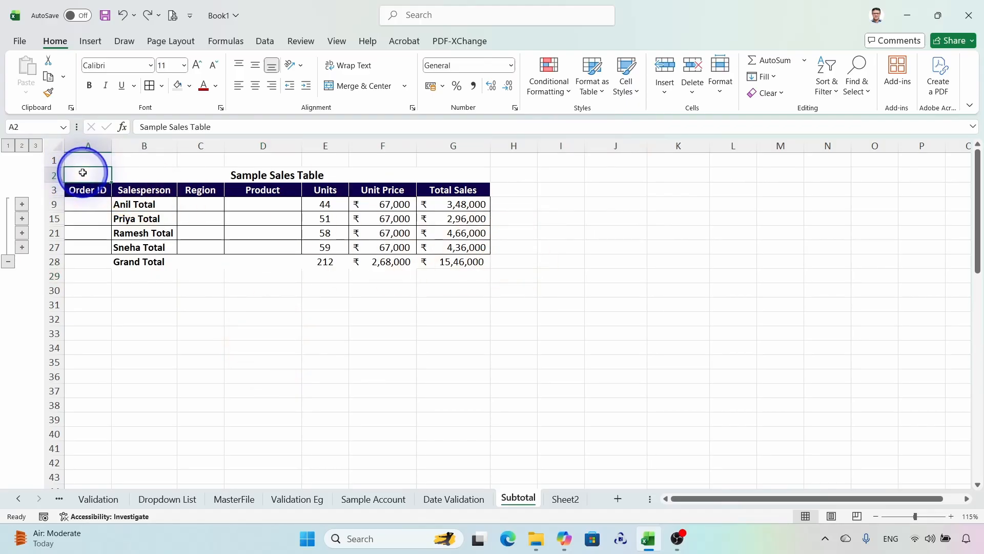
{"action": "left_click_drag", "start_coordinate": [82, 172], "coordinate": [465, 260]}
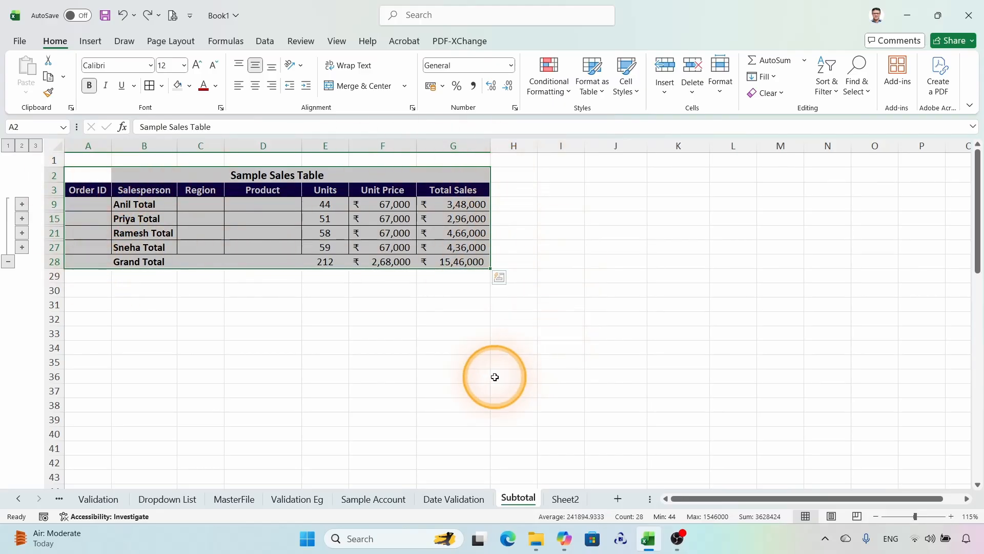
{"action": "key", "text": "alt+semicolon"}
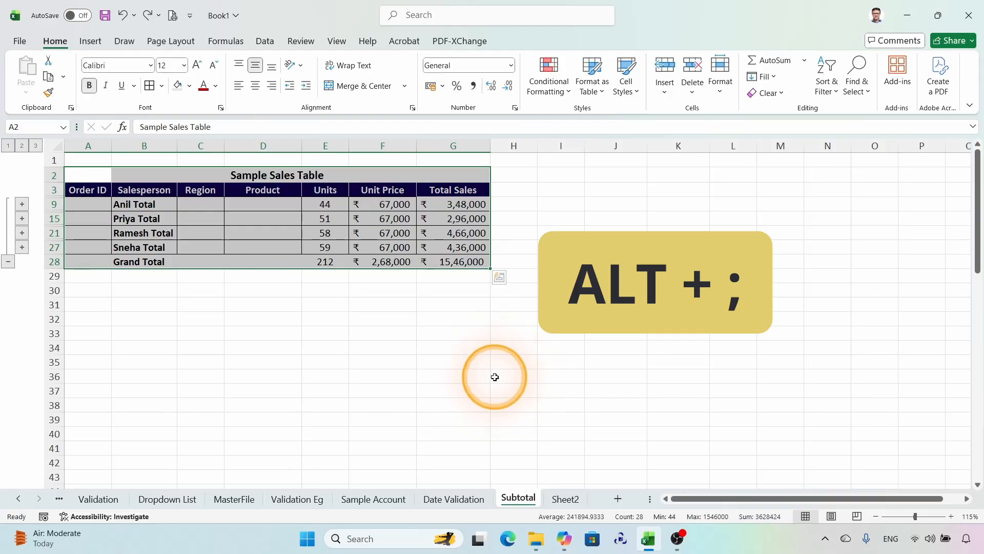
{"action": "key", "text": "alt+semicolon"}
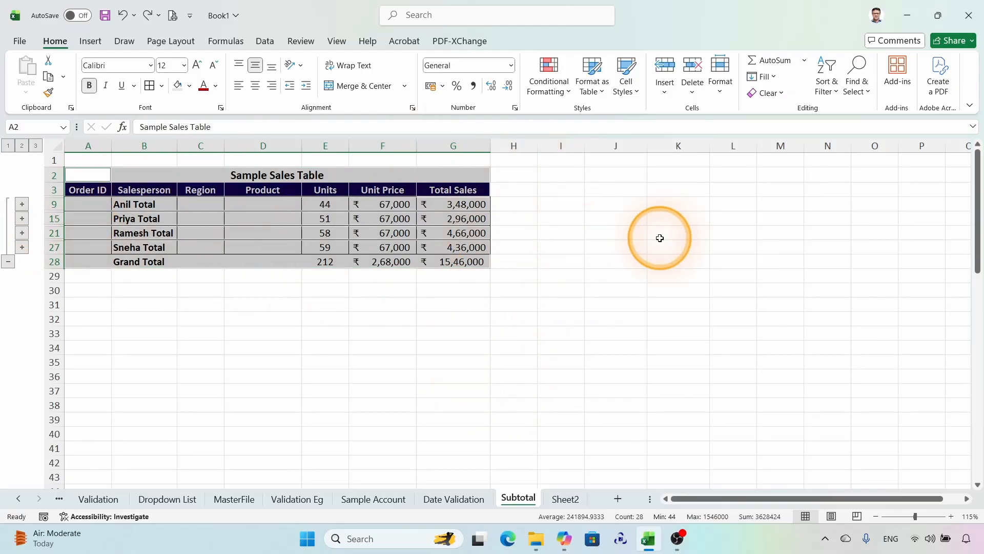
{"action": "key", "text": "ctrl+c"}
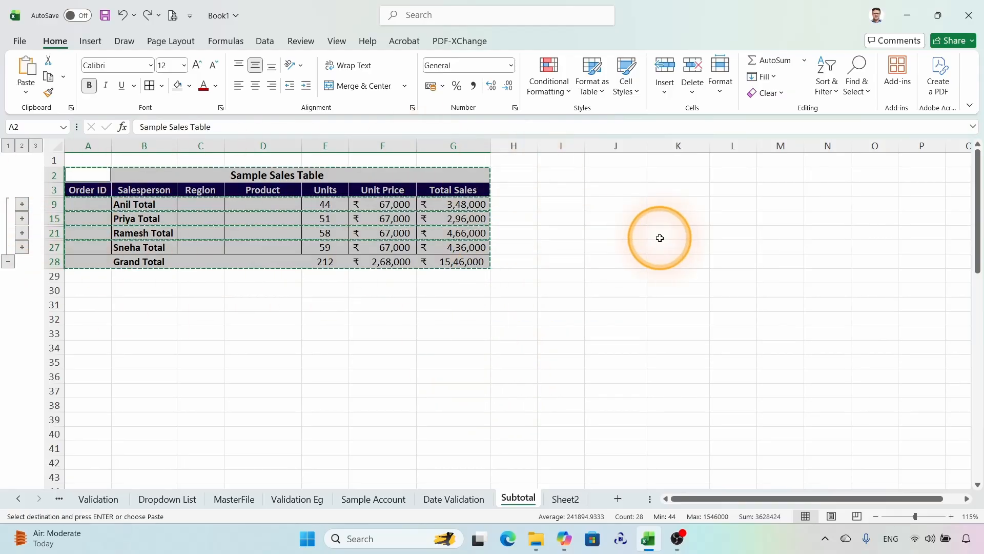
{"action": "left_click", "coordinate": [565, 499]}
{"action": "left_click", "coordinate": [34, 155]}
{"action": "key", "text": "ctrl+v"}
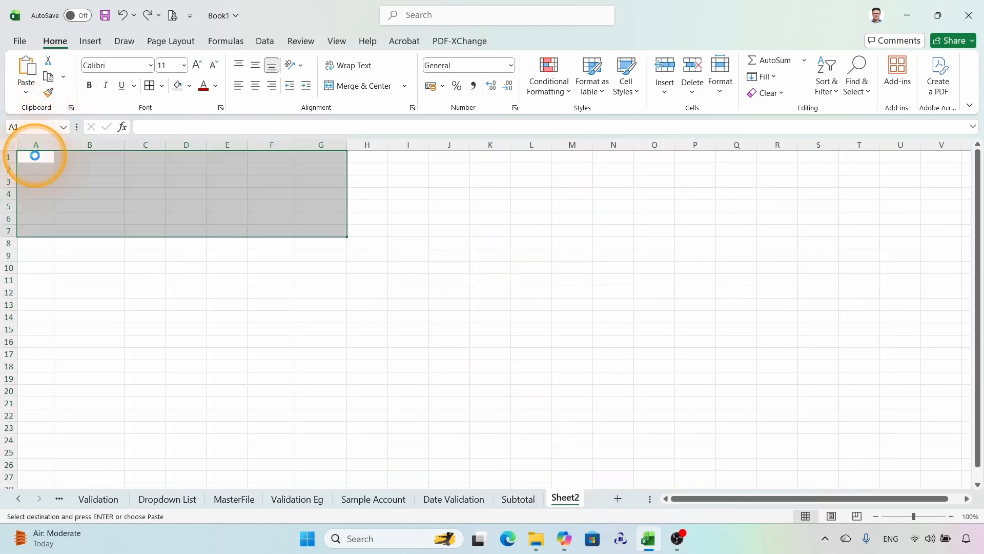
Step: Inspect the pasted summary values in the Units, Unit Price and Total Sales columns on Sheet2 with the magnifier
{"action": "left_click", "coordinate": [421, 194]}
{"action": "left_click", "coordinate": [226, 183]}
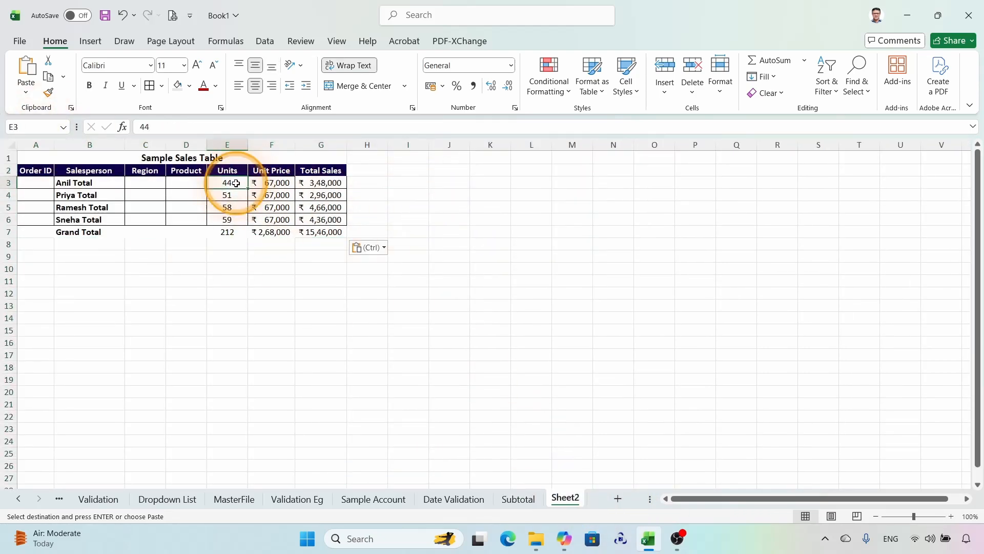
{"action": "left_click", "coordinate": [275, 183]}
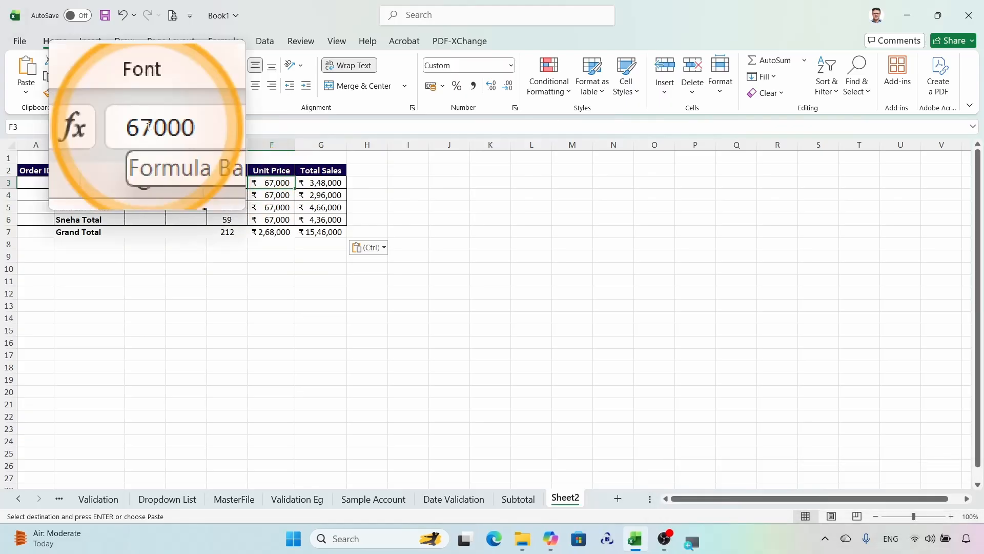
{"action": "left_click", "coordinate": [321, 183]}
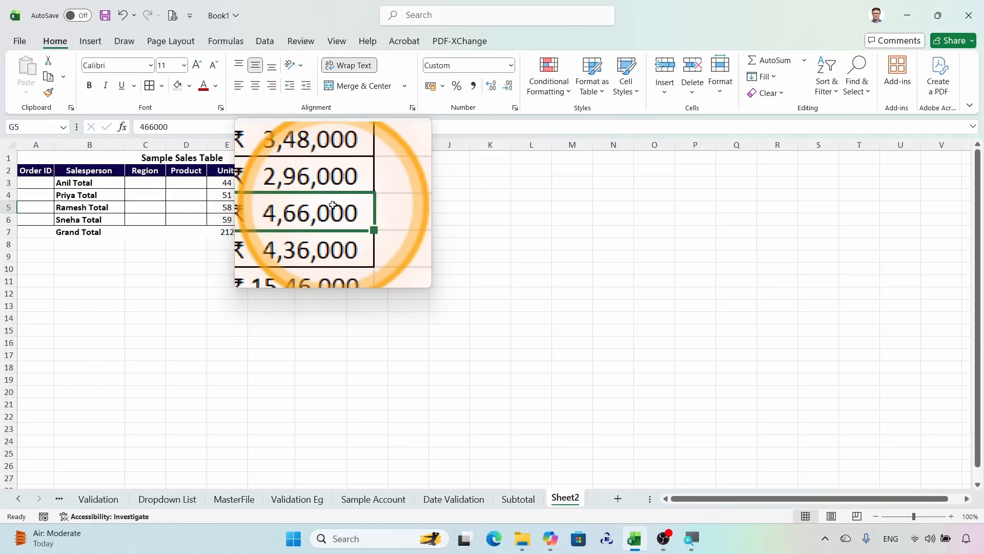
{"action": "key", "text": "super+Escape"}
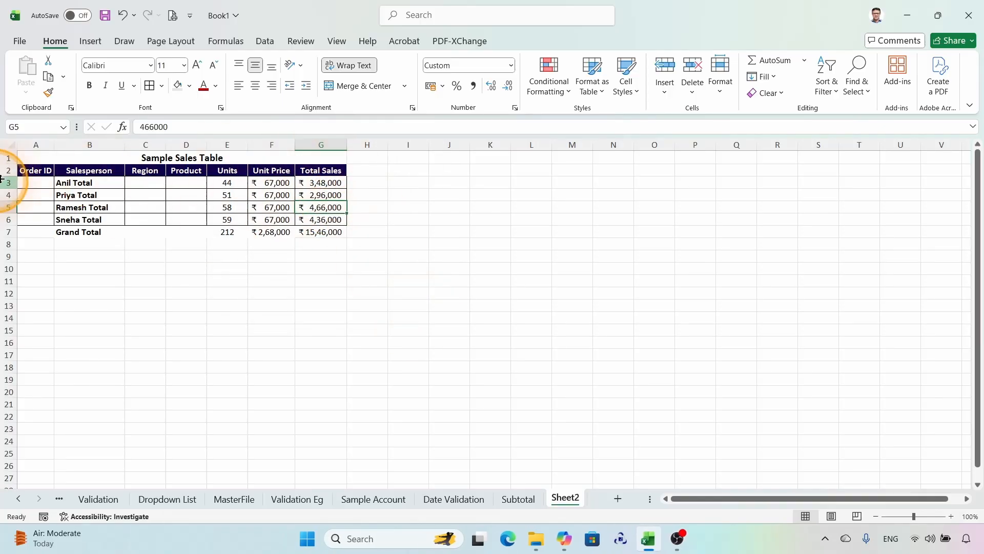
Step: Return to the Subtotal sheet and apply a dark red font color to the whole collapsed range B9:G28
{"action": "left_click", "coordinate": [515, 498]}
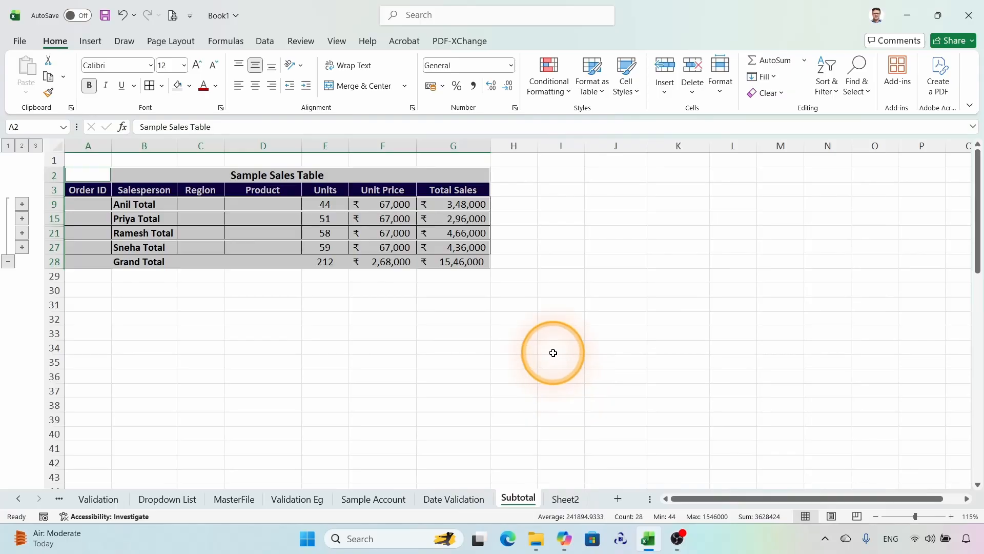
{"action": "left_click", "coordinate": [360, 345]}
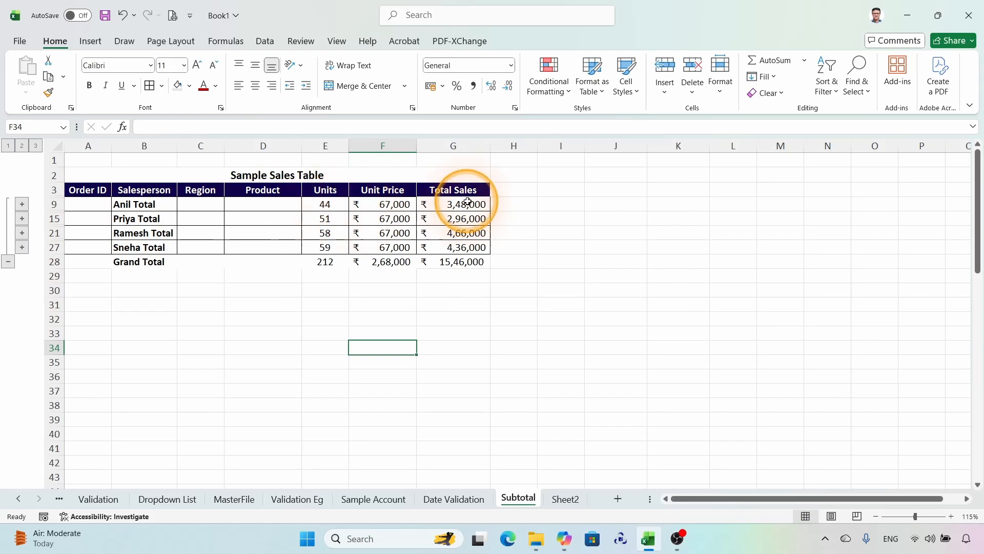
{"action": "left_click_drag", "start_coordinate": [127, 203], "coordinate": [436, 263]}
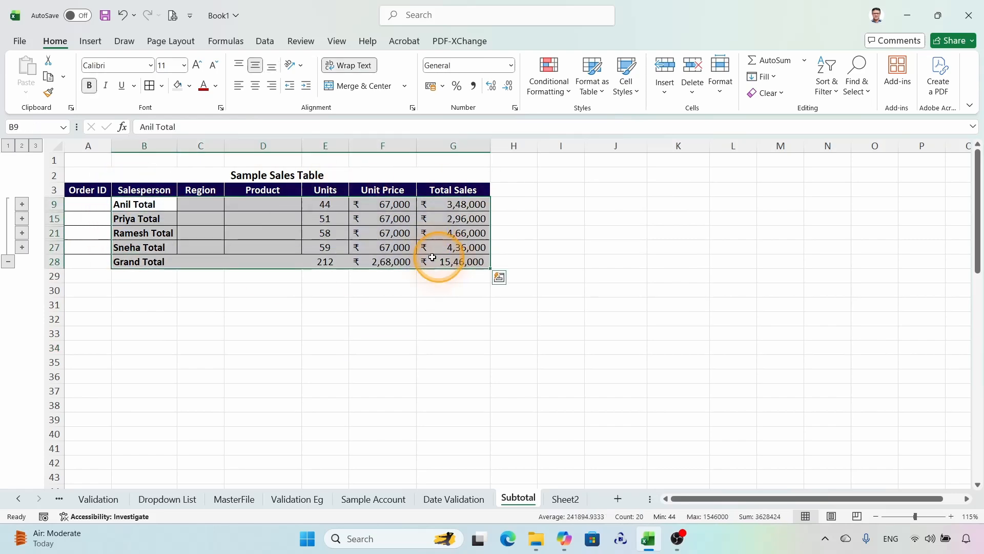
{"action": "left_click", "coordinate": [204, 87]}
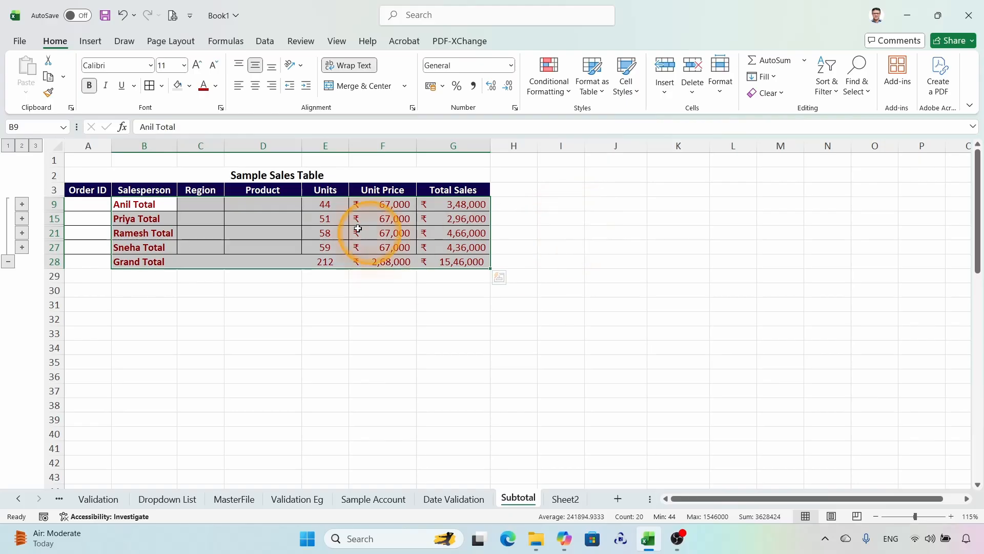
Step: Switch the outline between levels 3 and 2 to check which rows received the font color
{"action": "left_click", "coordinate": [34, 148]}
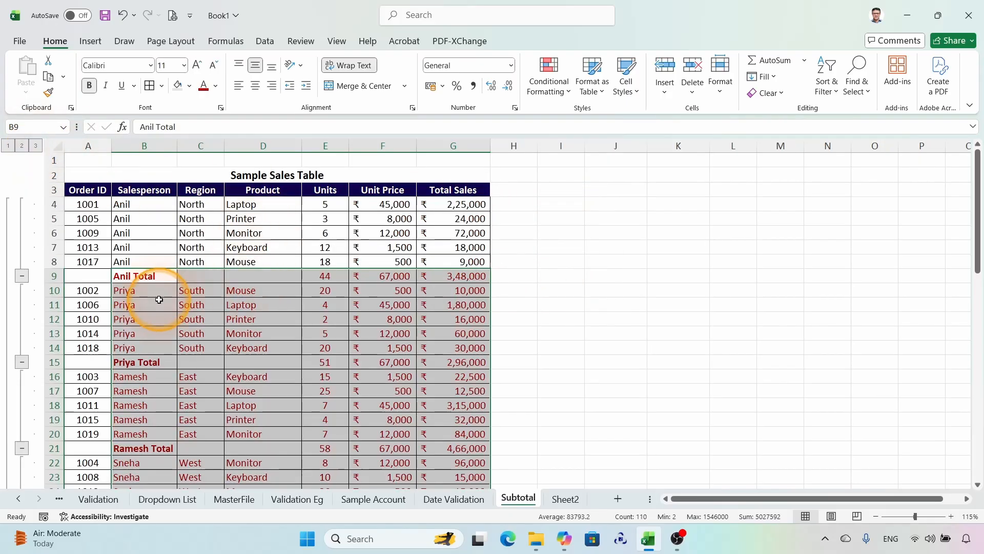
{"action": "scroll", "coordinate": [462, 423], "scroll_direction": "down", "scroll_amount": 5}
{"action": "scroll", "coordinate": [461, 422], "scroll_direction": "up", "scroll_amount": 5}
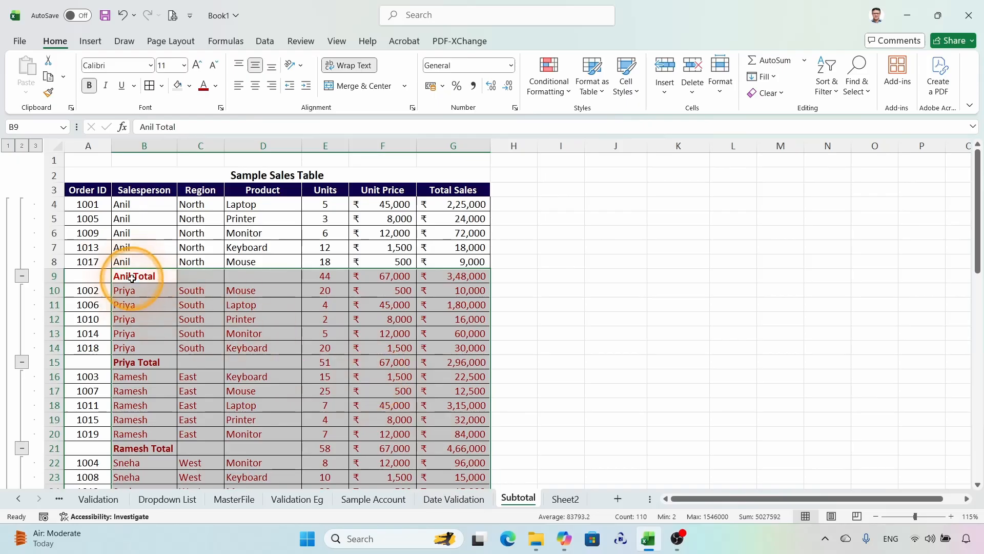
{"action": "left_click", "coordinate": [22, 145]}
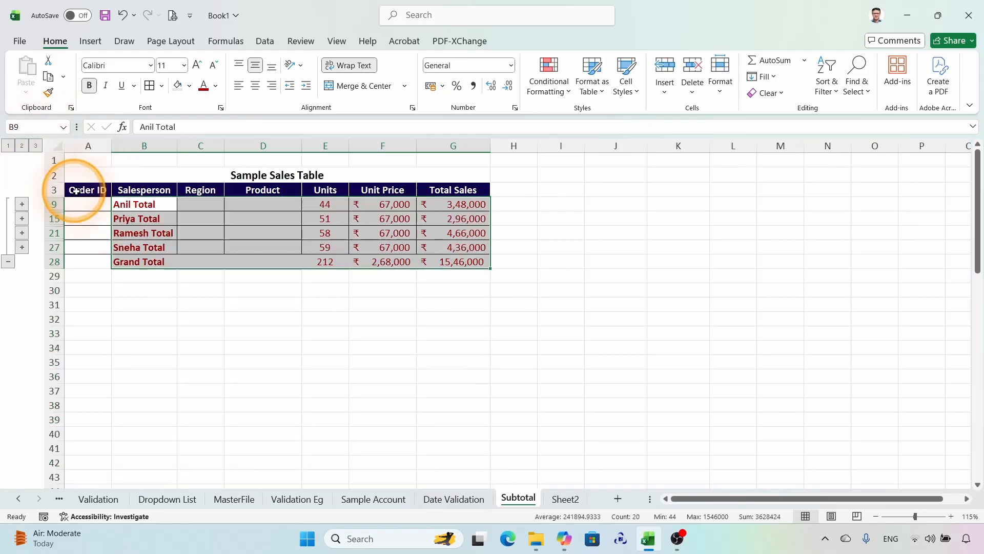
{"action": "left_click", "coordinate": [34, 146]}
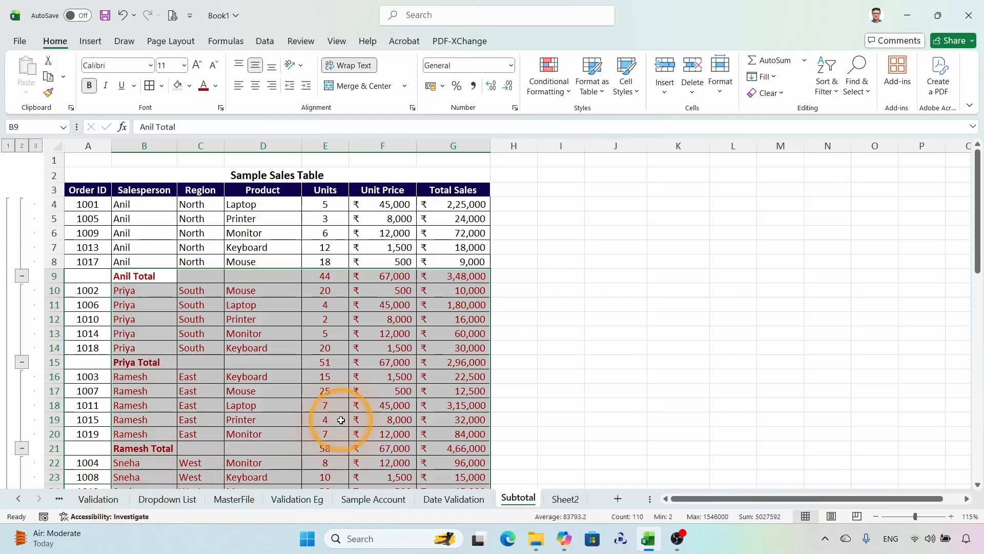
{"action": "scroll", "coordinate": [346, 416], "scroll_direction": "down", "scroll_amount": 4}
{"action": "scroll", "coordinate": [345, 416], "scroll_direction": "up", "scroll_amount": 4}
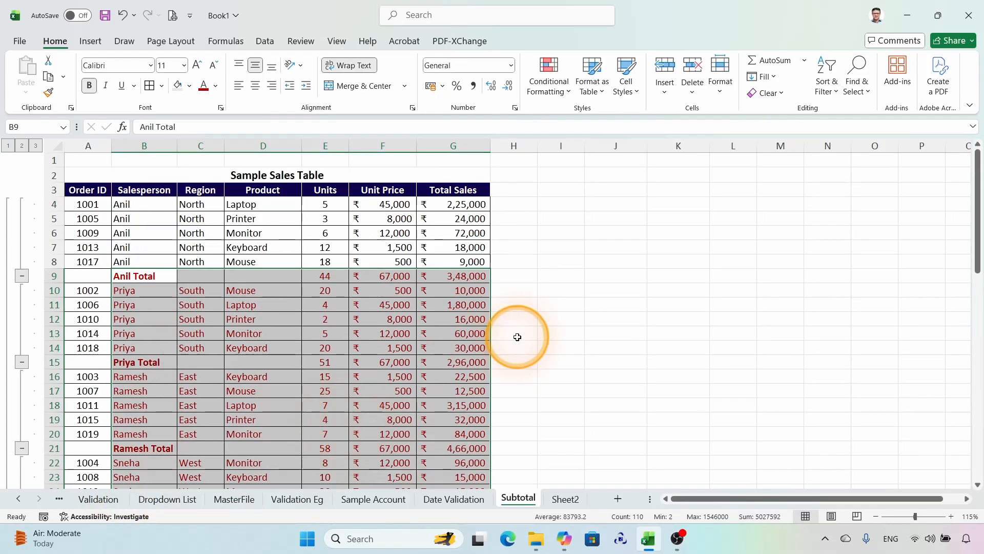
Step: Undo the outline changes and the dark red font color on B9:G28, then deselect the range
{"action": "key", "text": "ctrl+z"}
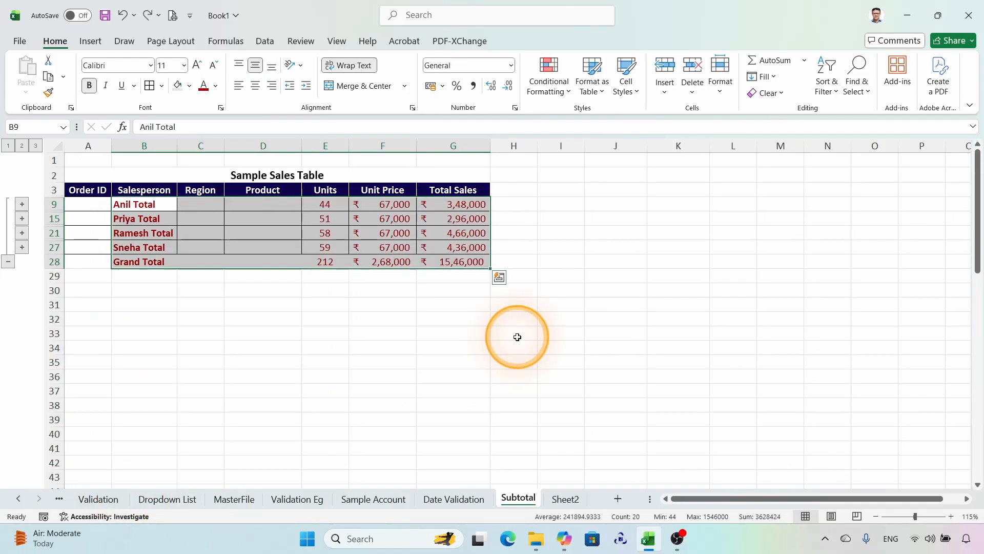
{"action": "key", "text": "ctrl+y"}
{"action": "key", "text": "ctrl+z"}
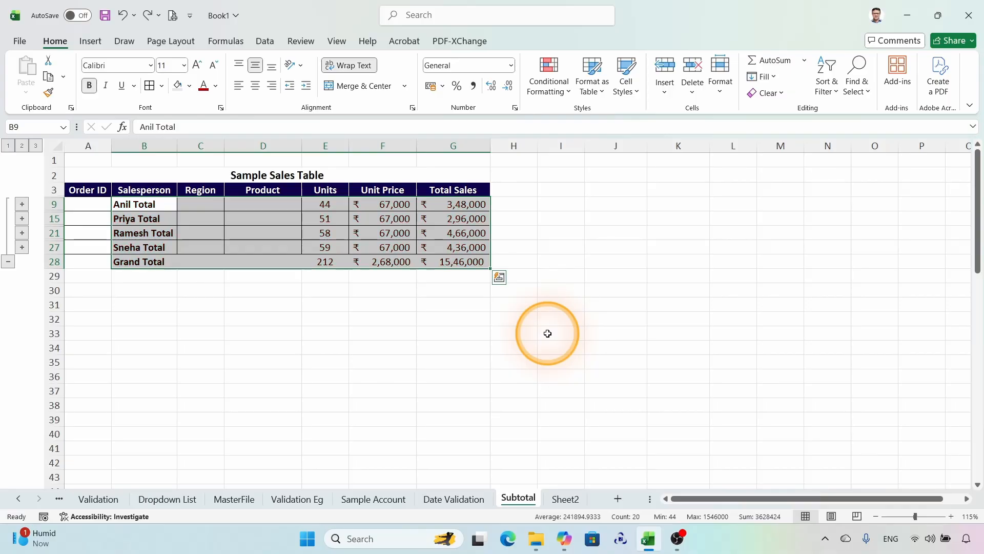
{"action": "left_click", "coordinate": [407, 333]}
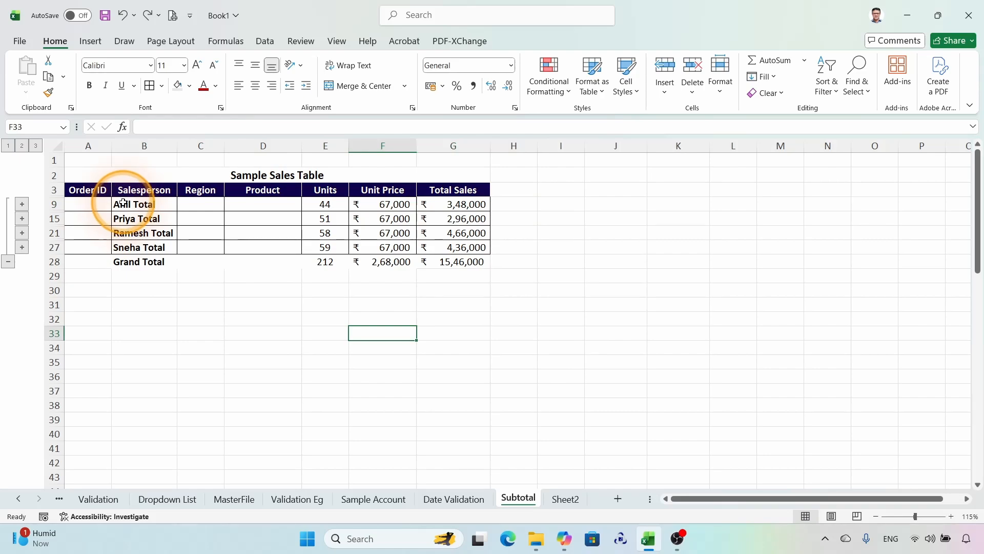
Step: Select only the visible cells of B9:G28 and format their text dark red and bold
{"action": "left_click_drag", "start_coordinate": [123, 203], "coordinate": [459, 261]}
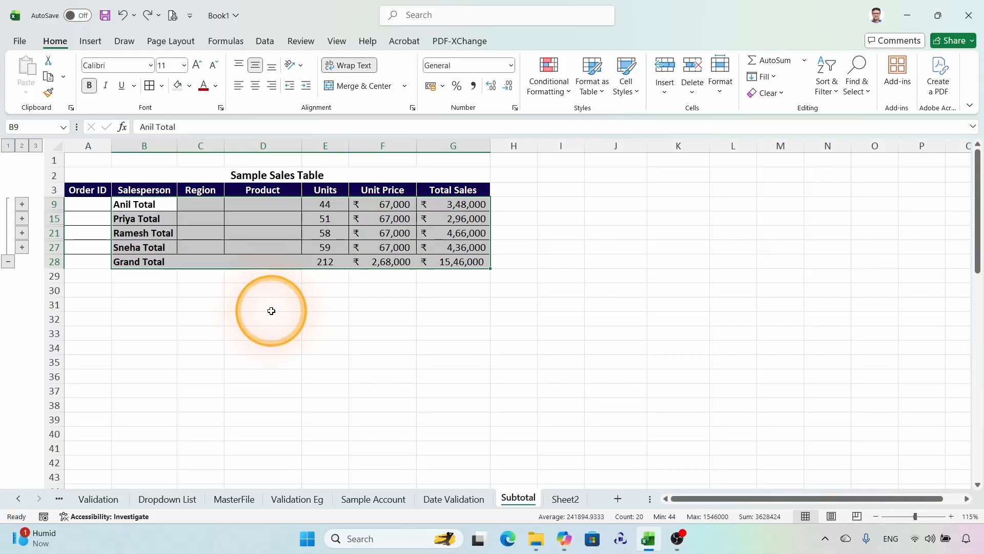
{"action": "key", "text": "alt+semicolon"}
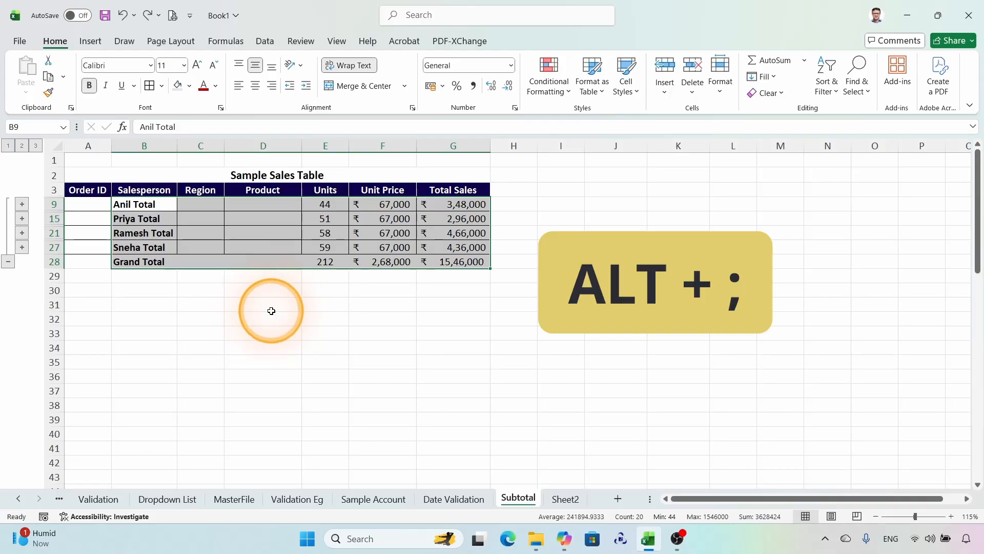
{"action": "key", "text": "alt+semicolon"}
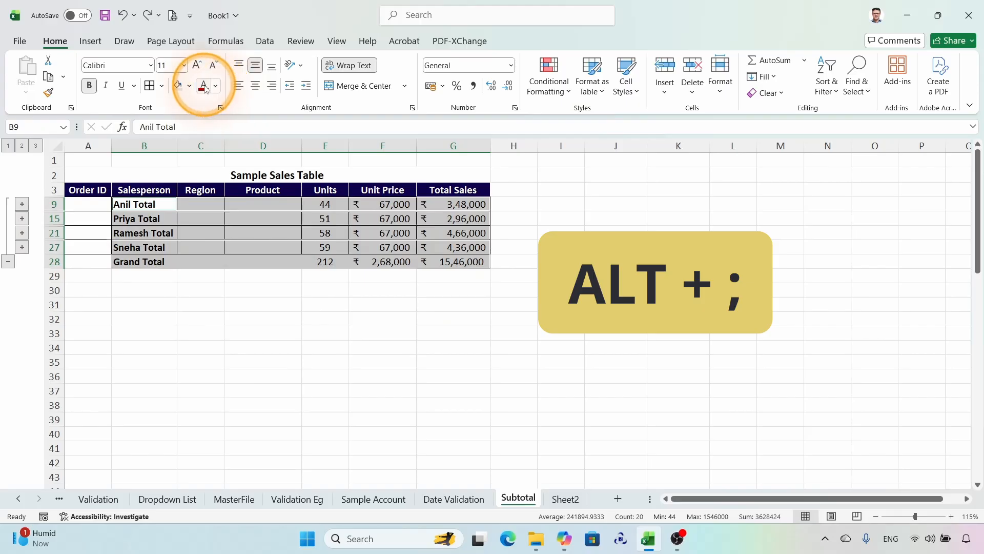
{"action": "left_click", "coordinate": [215, 86]}
{"action": "left_click", "coordinate": [202, 268]}
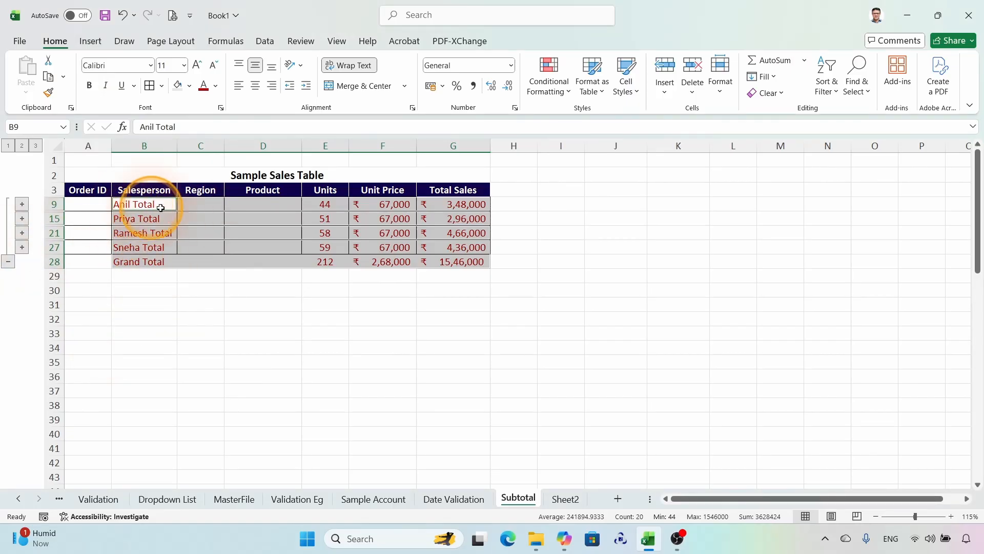
{"action": "key", "text": "ctrl+b"}
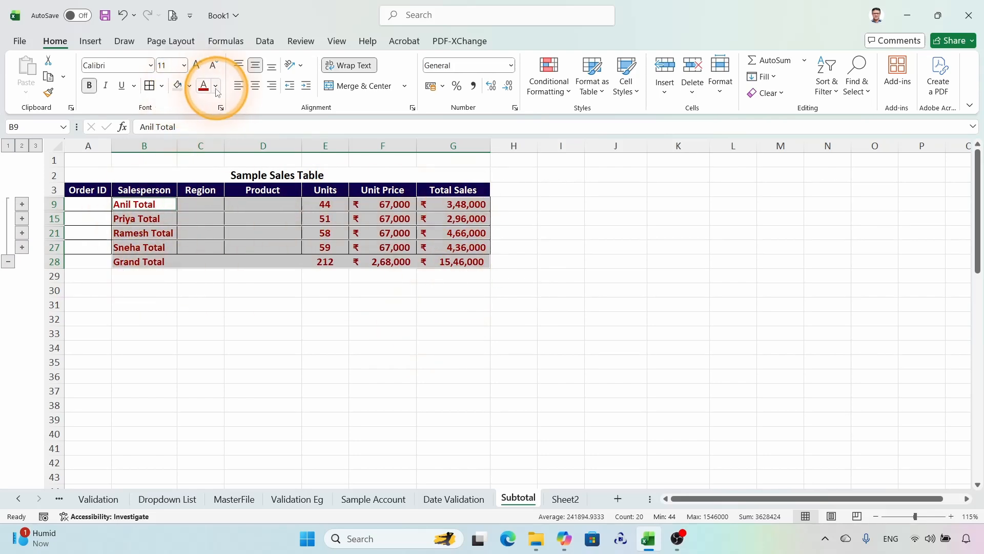
Step: Fill the selected total rows with light gray and expand the outline to level 3 to check the formatting
{"action": "left_click", "coordinate": [189, 86]}
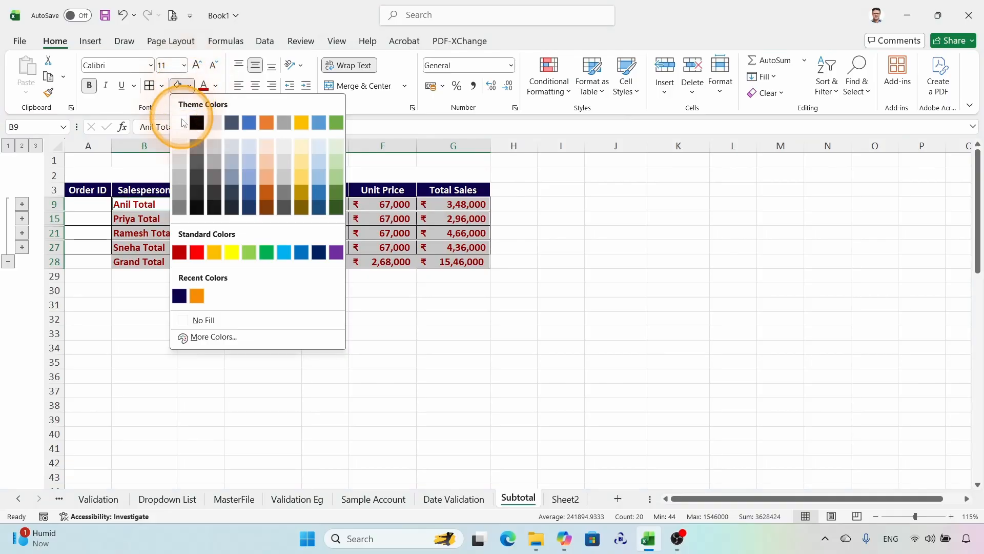
{"action": "left_click", "coordinate": [180, 166]}
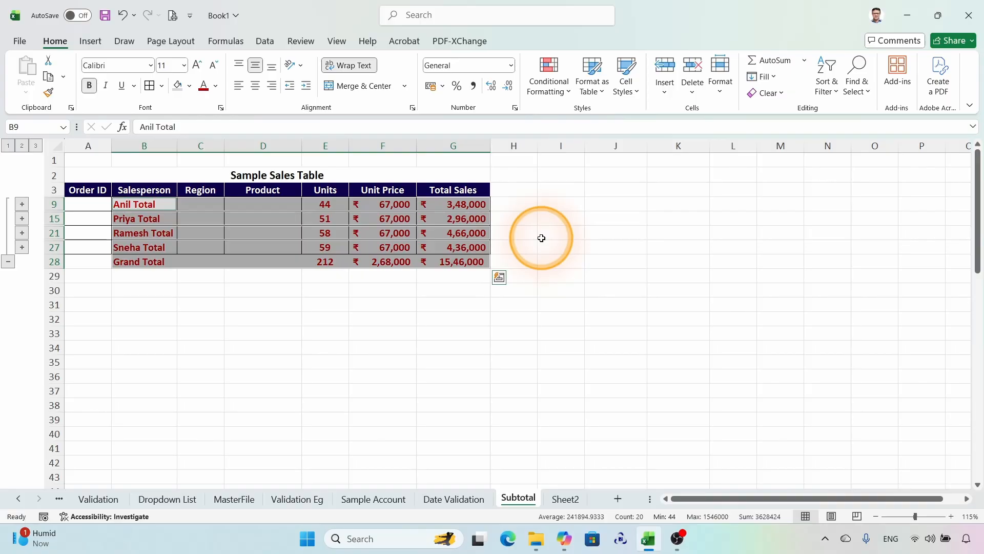
{"action": "left_click", "coordinate": [35, 145]}
{"action": "scroll", "coordinate": [554, 279], "scroll_direction": "down", "scroll_amount": 5}
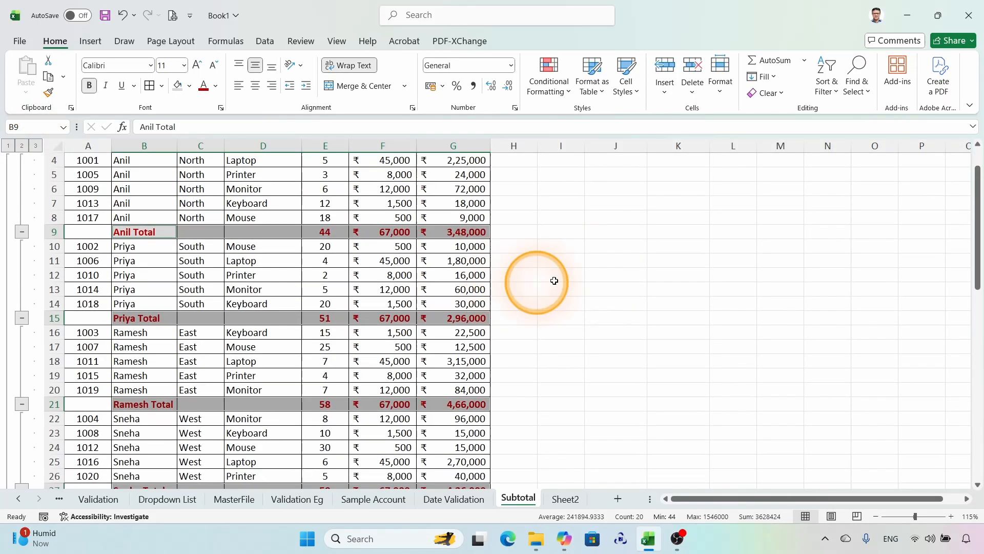
{"action": "scroll", "coordinate": [598, 264], "scroll_direction": "up", "scroll_amount": 5}
{"action": "left_click", "coordinate": [597, 264]}
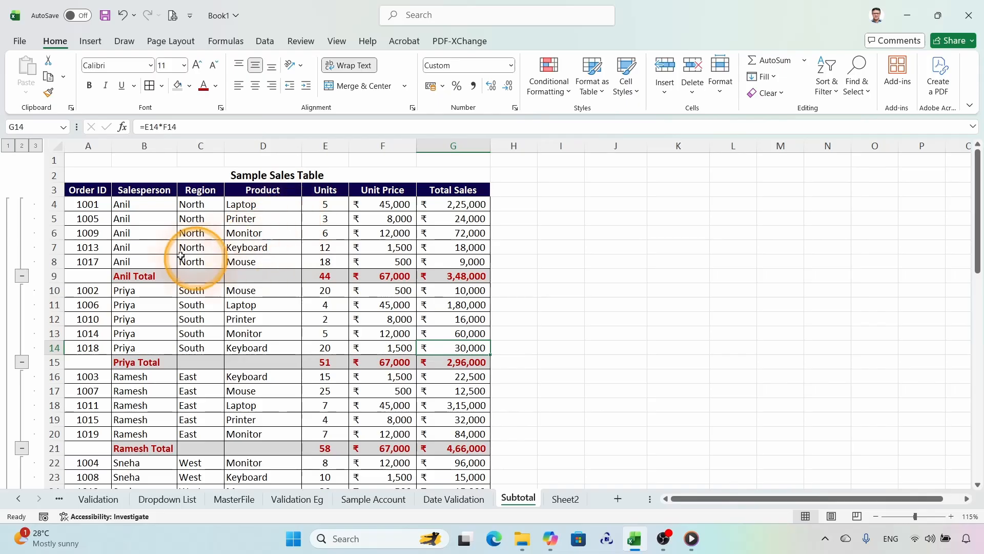
Step: Remove all subtotals from the sales table through the Subtotal command
{"action": "left_click", "coordinate": [246, 234]}
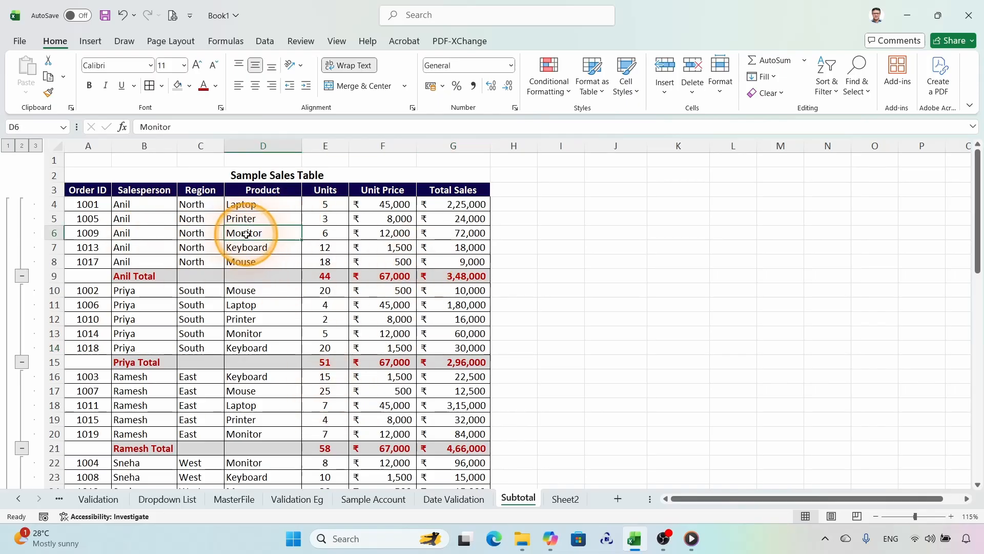
{"action": "left_click", "coordinate": [265, 41]}
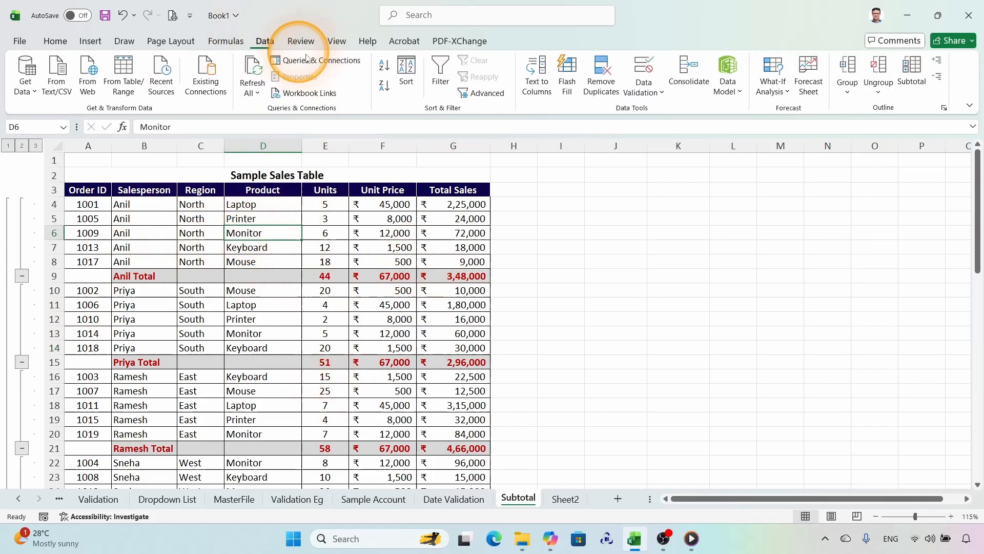
{"action": "left_click", "coordinate": [914, 68]}
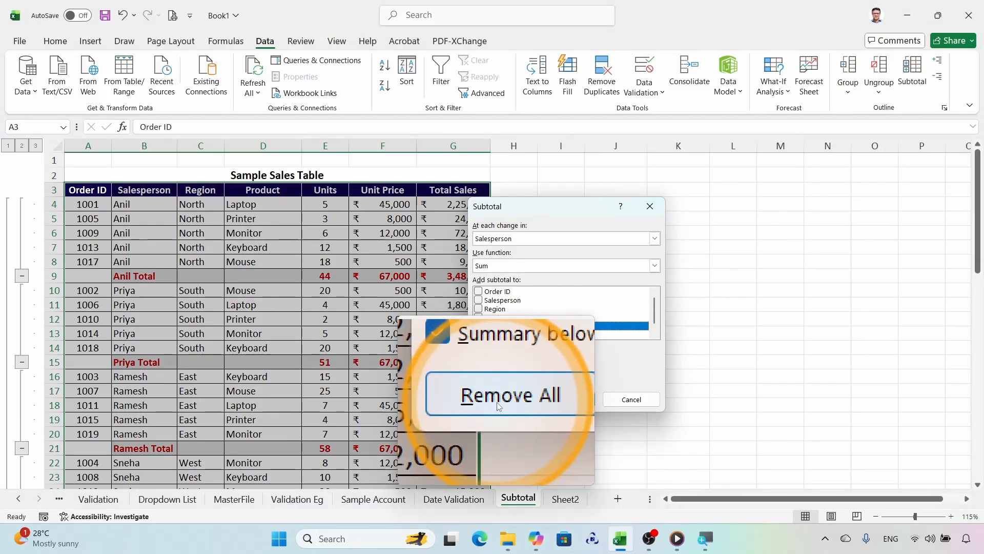
{"action": "left_click", "coordinate": [497, 402]}
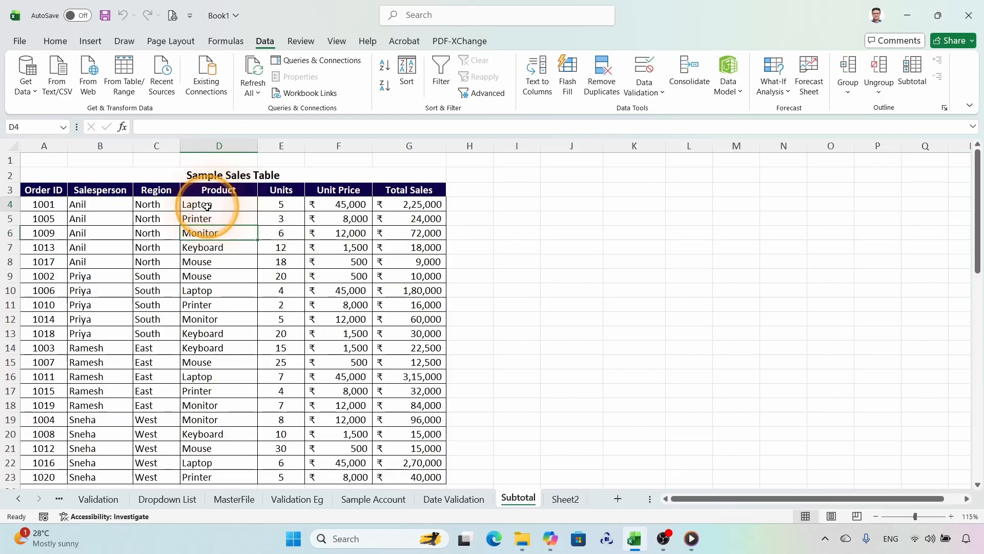
{"action": "left_click", "coordinate": [205, 205]}
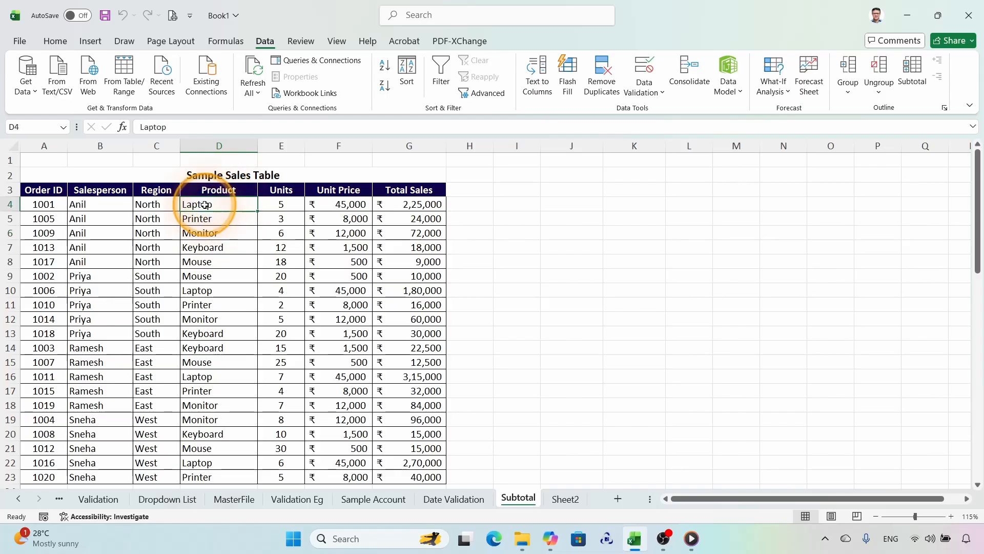
{"action": "right_click", "coordinate": [205, 205]}
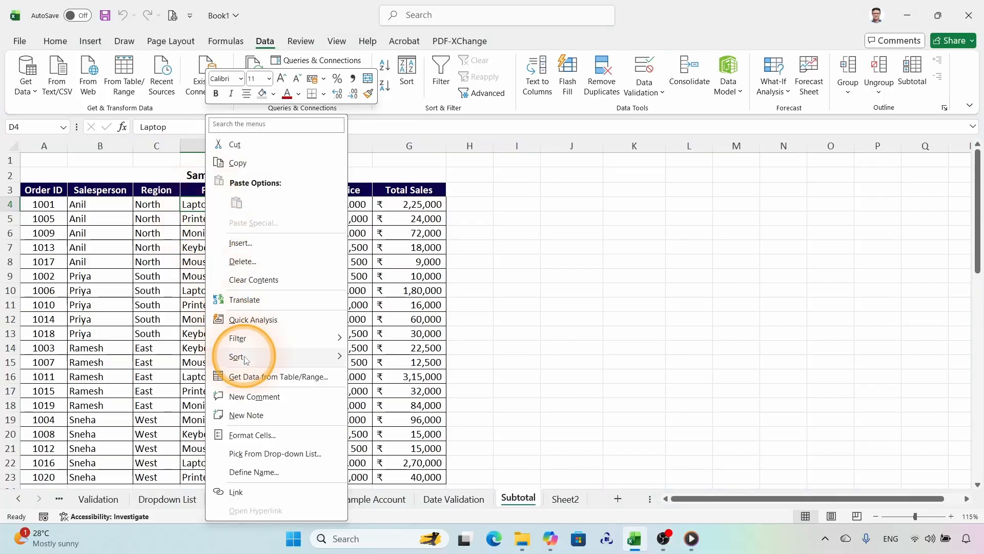
{"action": "mouse_move", "coordinate": [246, 356]}
{"action": "left_click", "coordinate": [553, 315]}
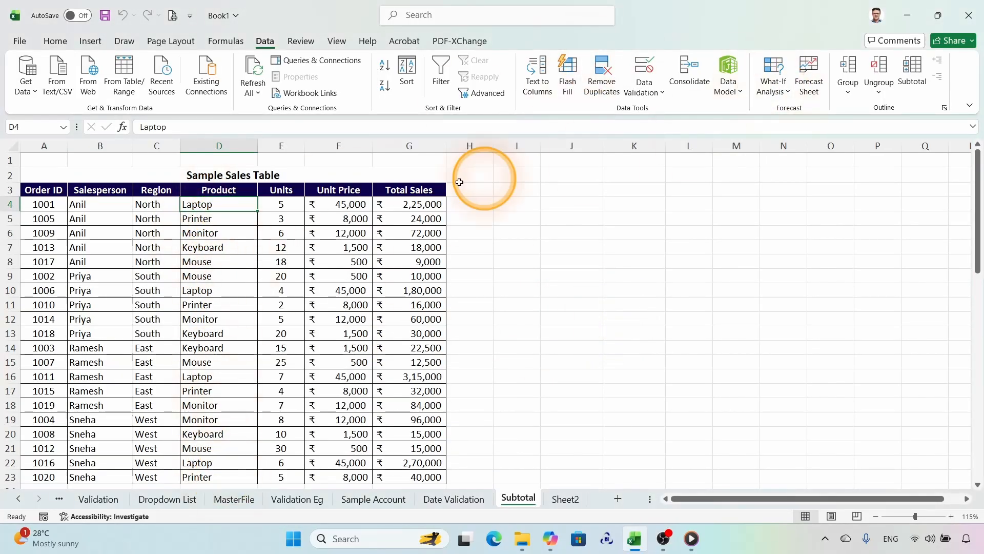
Step: Try grouping the sales table's subtotals at each change in Product, and cancel the Subtotal settings without applying them
{"action": "left_click", "coordinate": [909, 81]}
{"action": "left_click", "coordinate": [552, 239]}
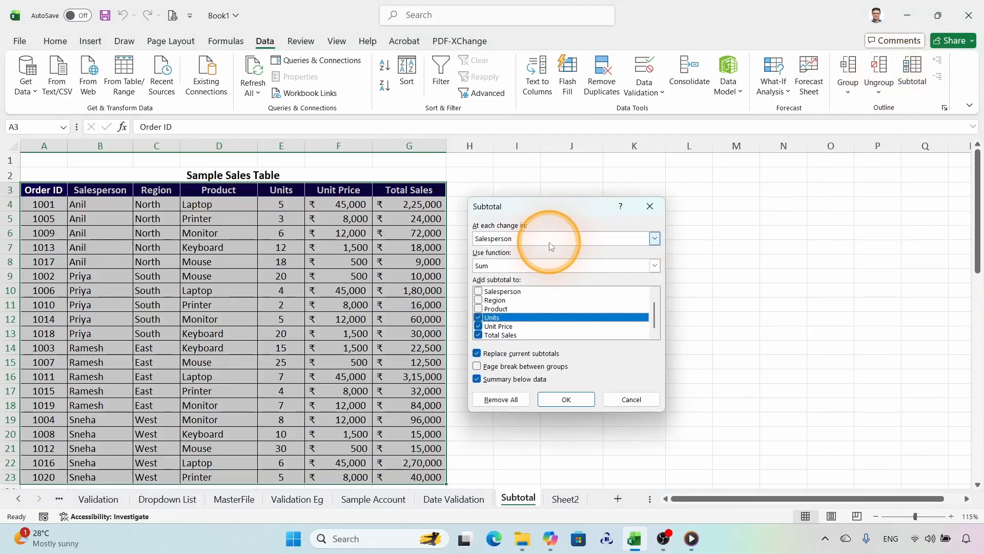
{"action": "left_click", "coordinate": [511, 278]}
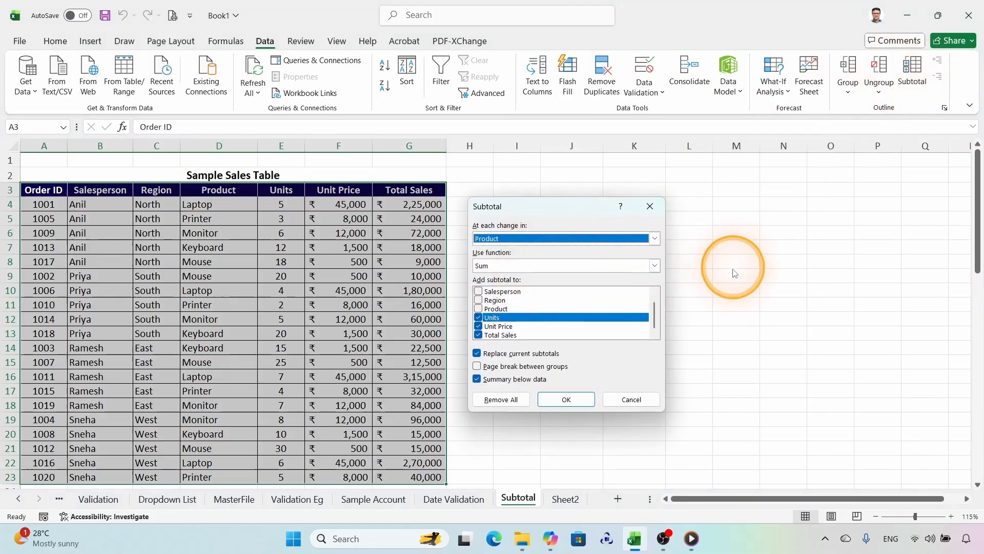
{"action": "left_click", "coordinate": [626, 393]}
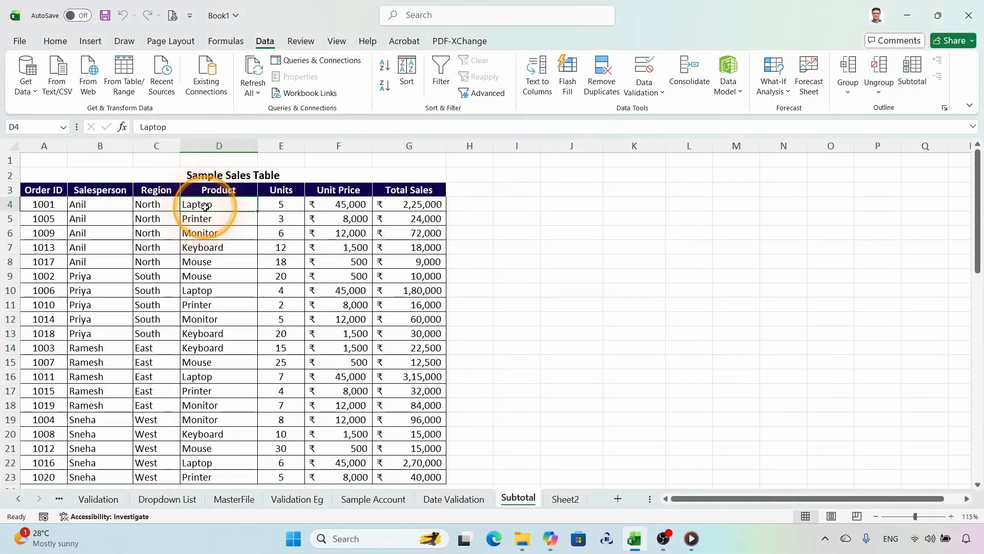